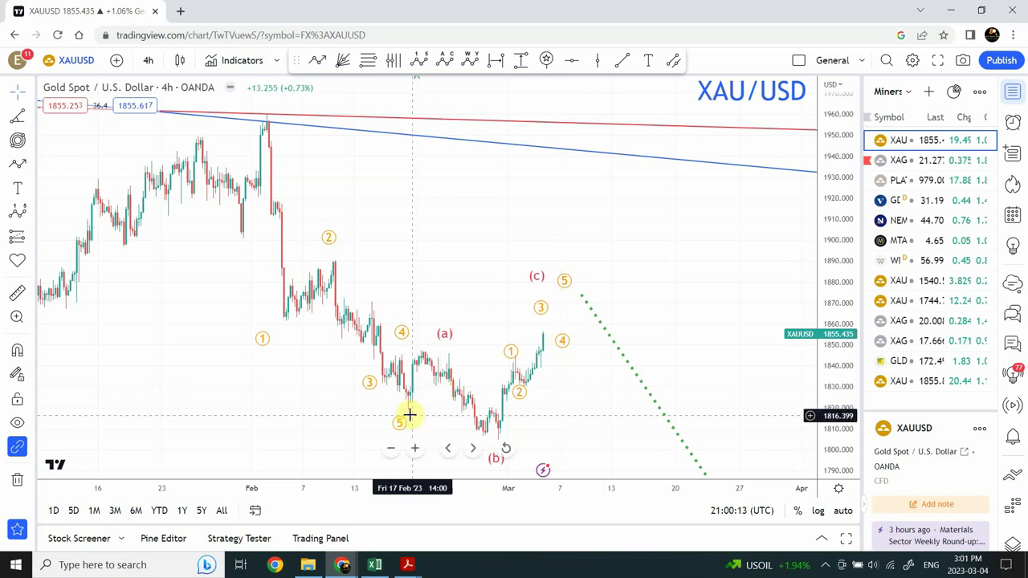
# Examine the labelled Elliott waves and the projected decline on the 4-hour gold chart
pyautogui.click(497, 441)
pyautogui.click(519, 380)
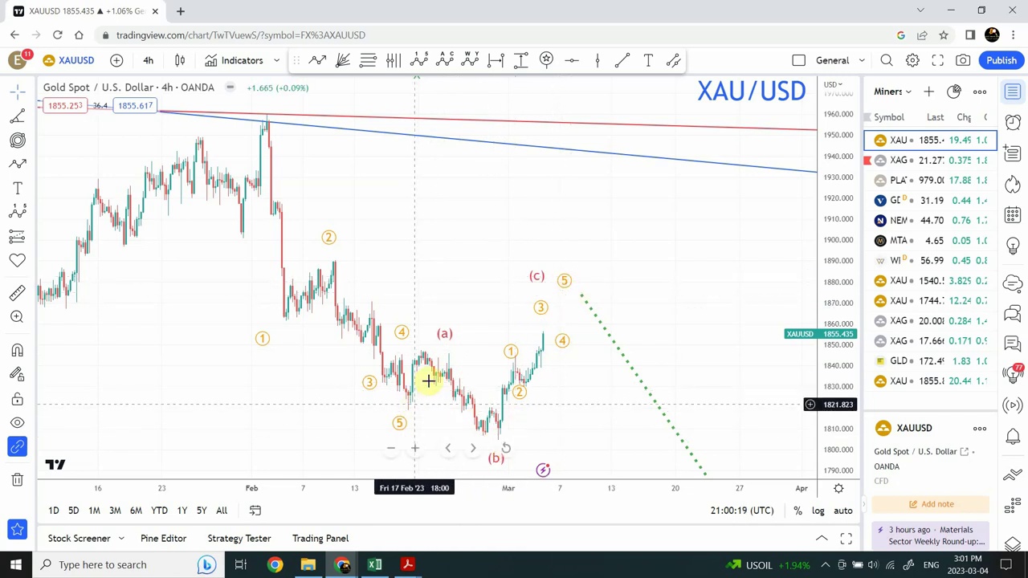
pyautogui.click(475, 403)
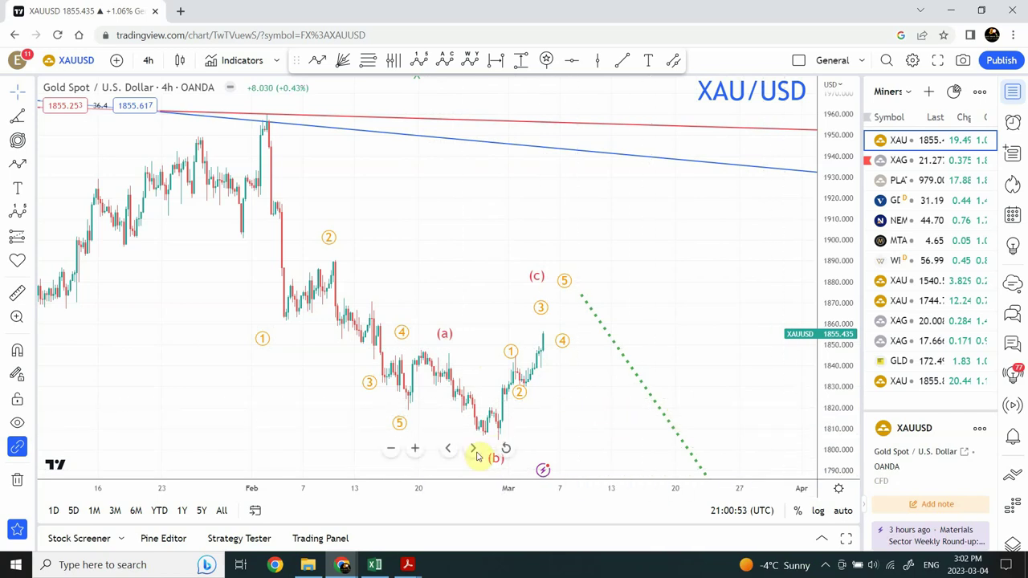
pyautogui.click(399, 455)
pyautogui.click(400, 455)
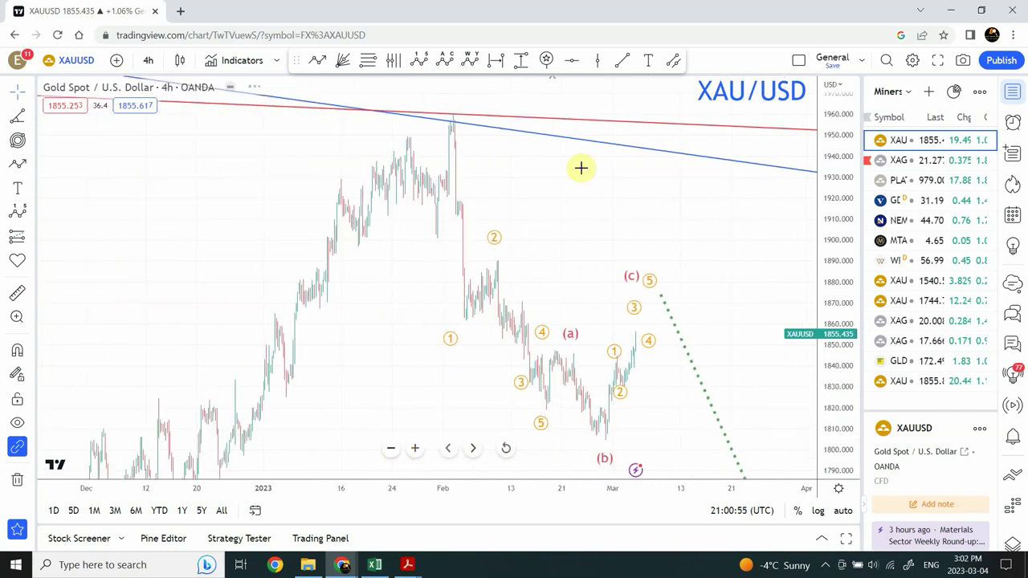
pyautogui.moveTo(603, 167); pyautogui.dragTo(466, 126)
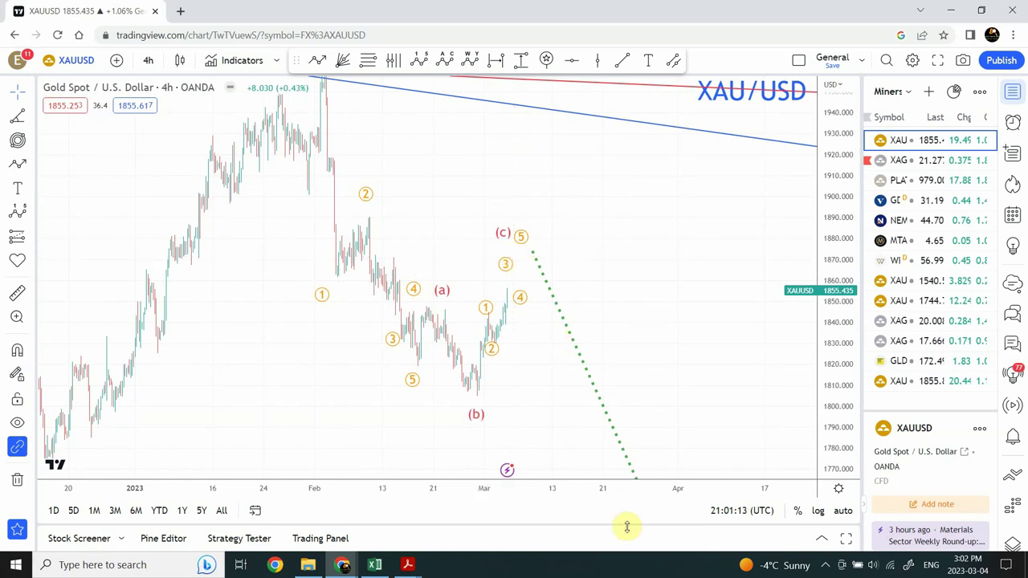
pyautogui.click(514, 268)
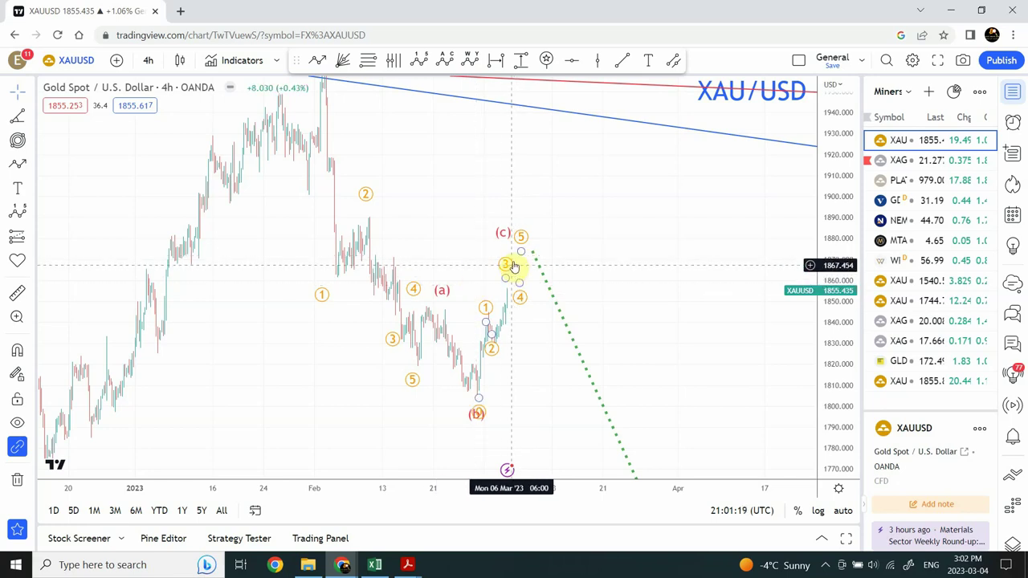
pyautogui.click(544, 374)
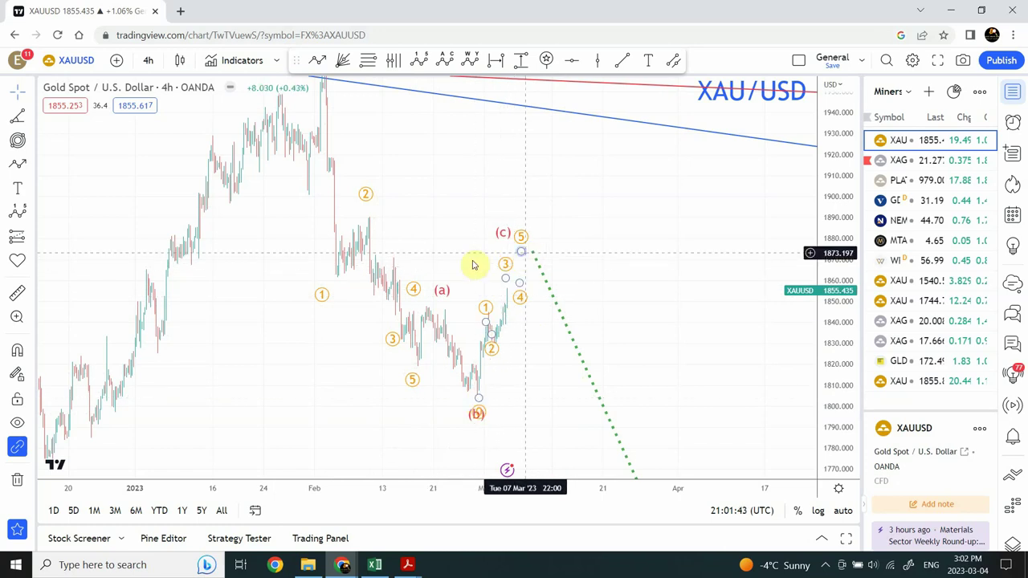
# Switch the gold chart to the 15-minute interval and auto-fit its price scale, showing the decline since early February
pyautogui.click(150, 61)
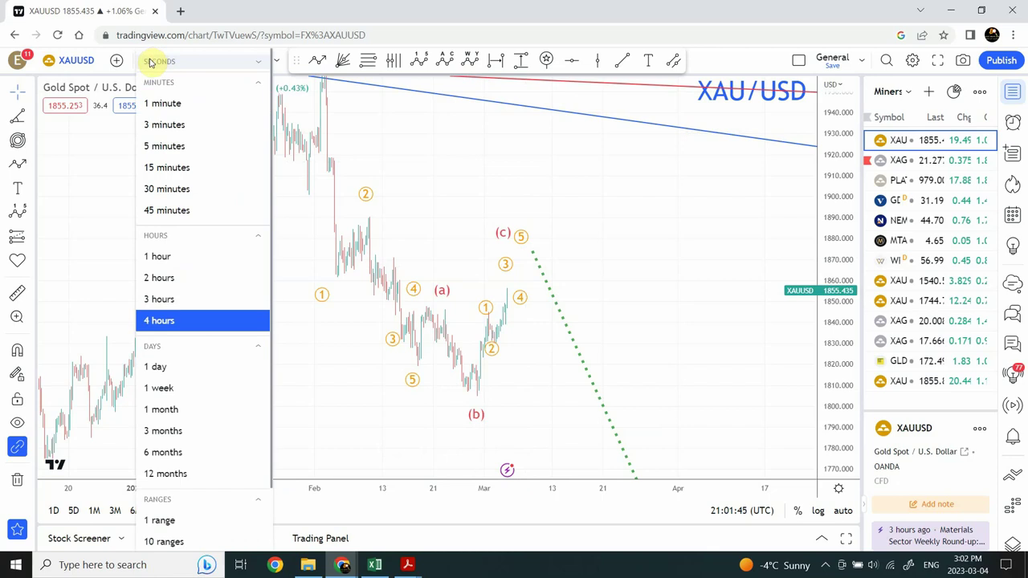
pyautogui.click(172, 167)
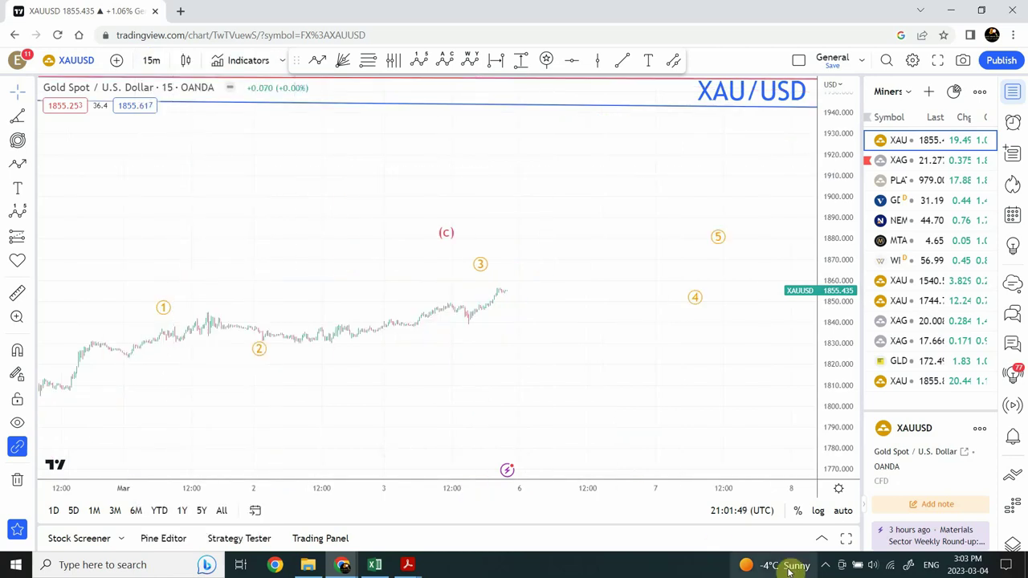
pyautogui.click(843, 514)
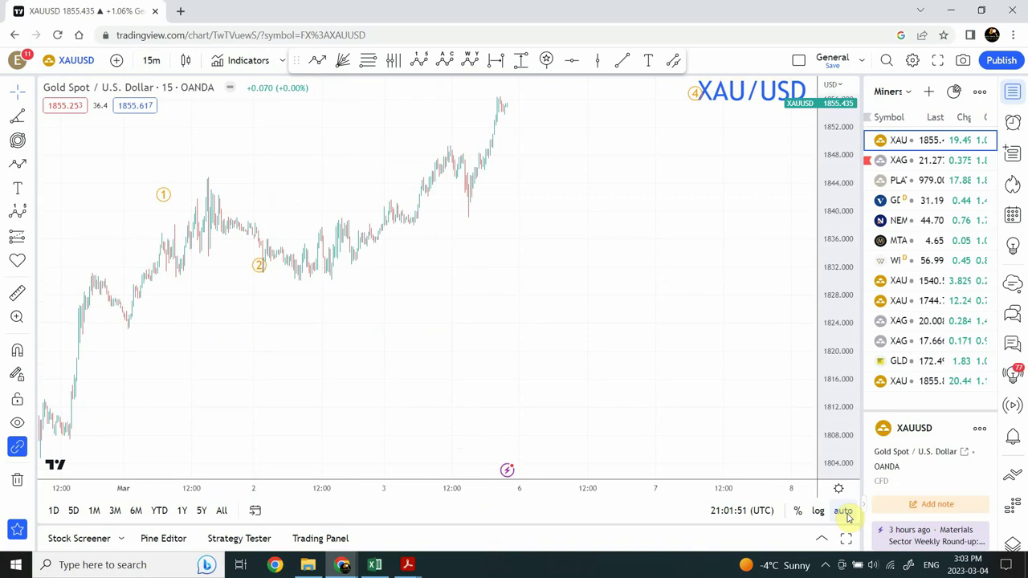
pyautogui.moveTo(434, 424)
pyautogui.click(392, 448)
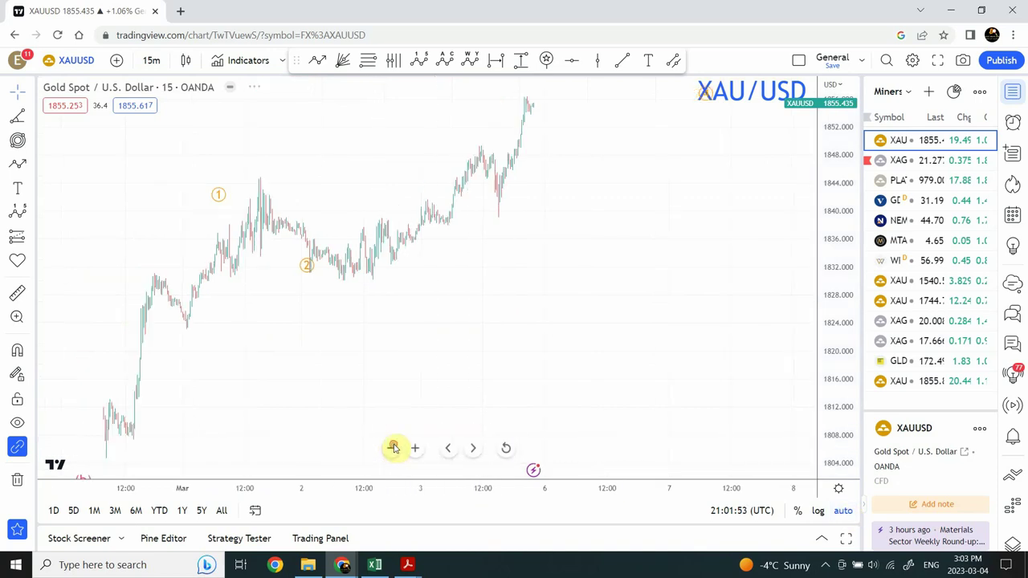
pyautogui.click(393, 449)
pyautogui.click(392, 448)
pyautogui.click(393, 448)
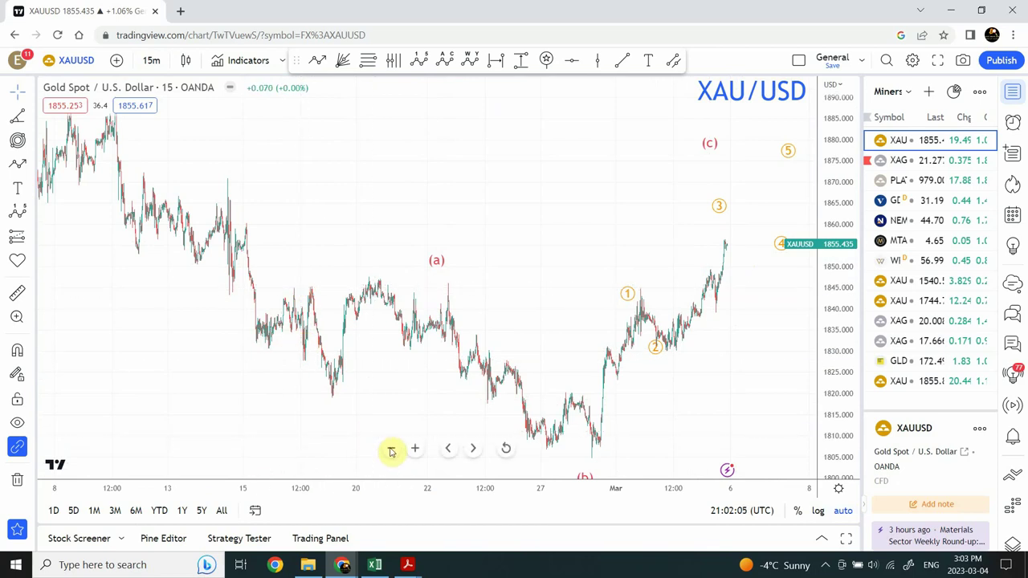
pyautogui.click(391, 449)
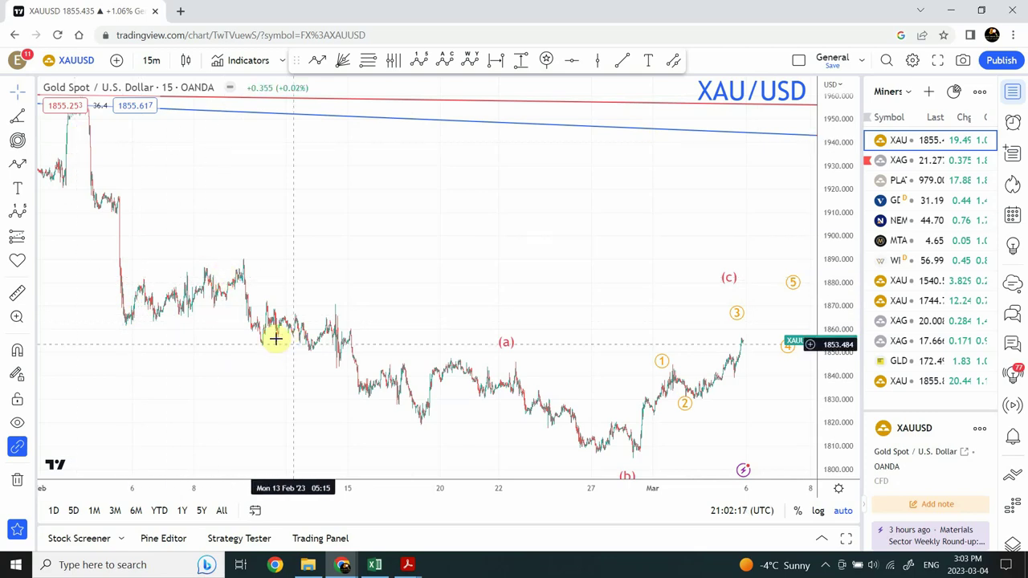
# Draw a five-point Elliott impulse wave down from about 1950 on 2 Feb through about 1861, 1896, 1829, 1852 and 1815 on 17 Feb
pyautogui.moveTo(394, 453)
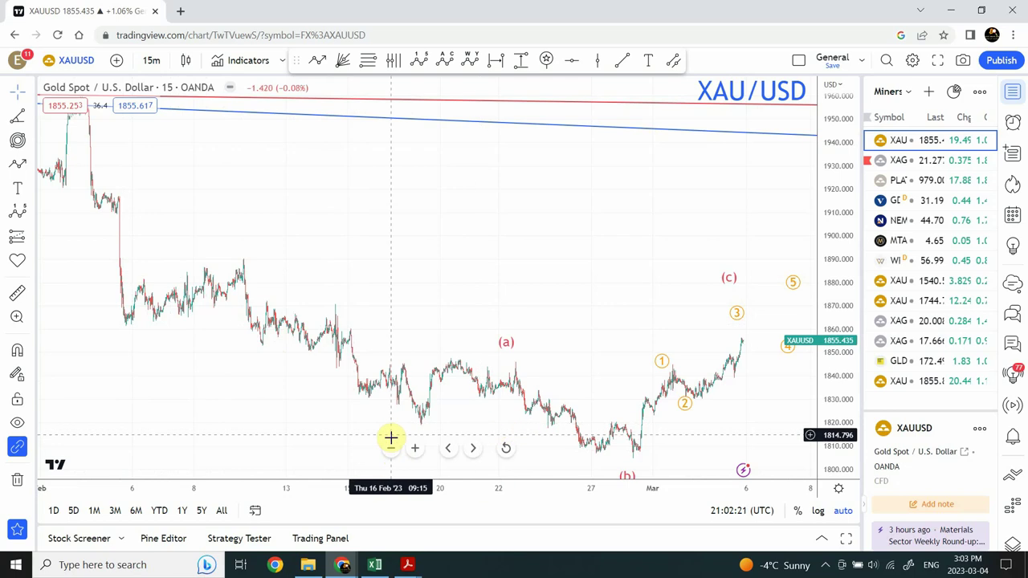
pyautogui.click(419, 63)
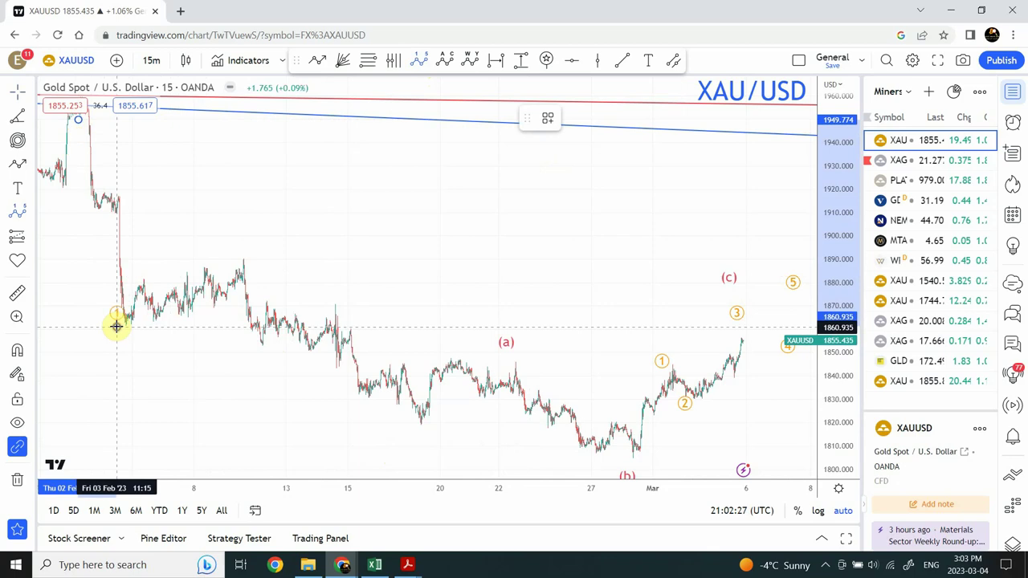
pyautogui.click(116, 326)
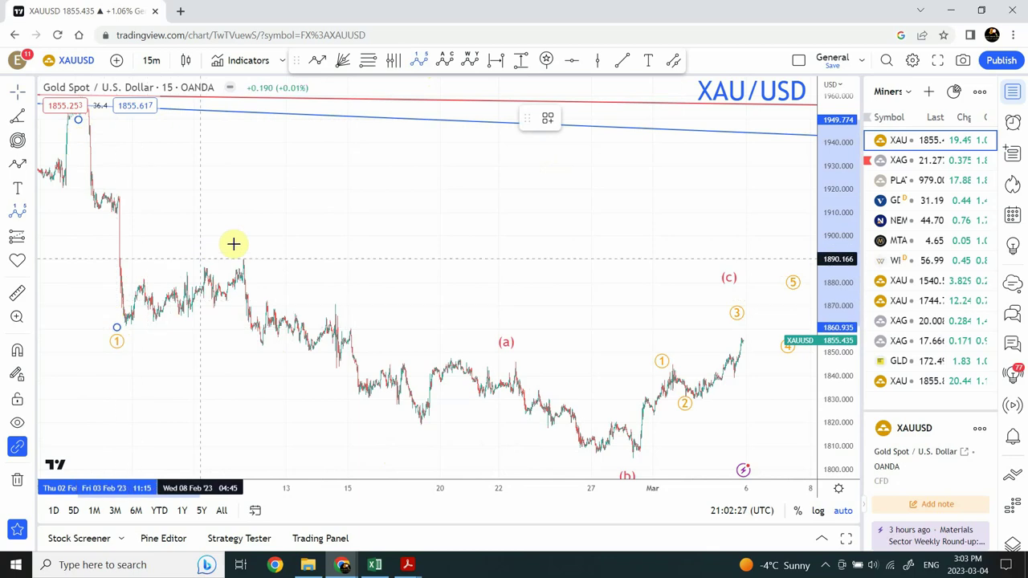
pyautogui.click(354, 401)
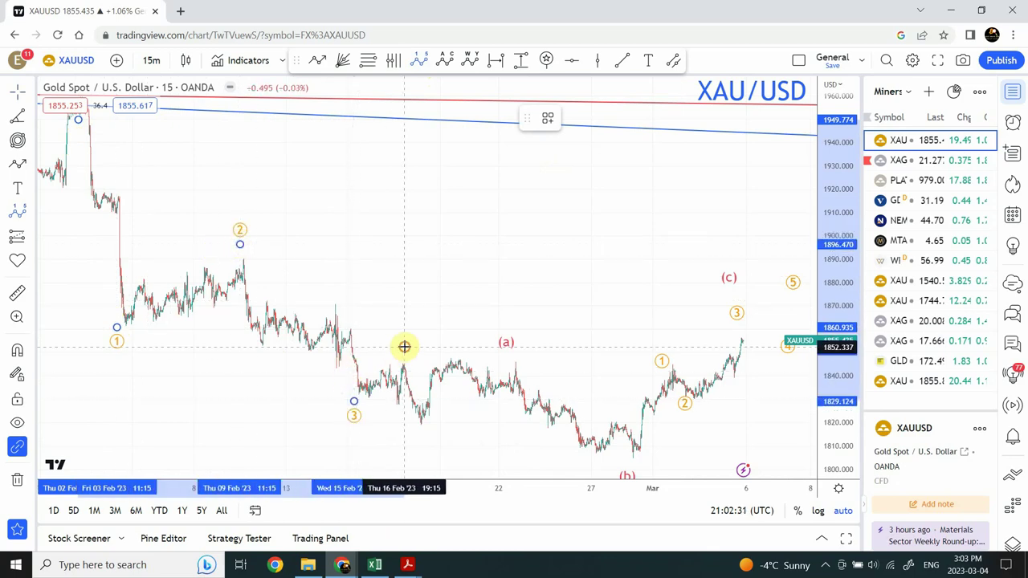
pyautogui.click(404, 347)
pyautogui.click(415, 436)
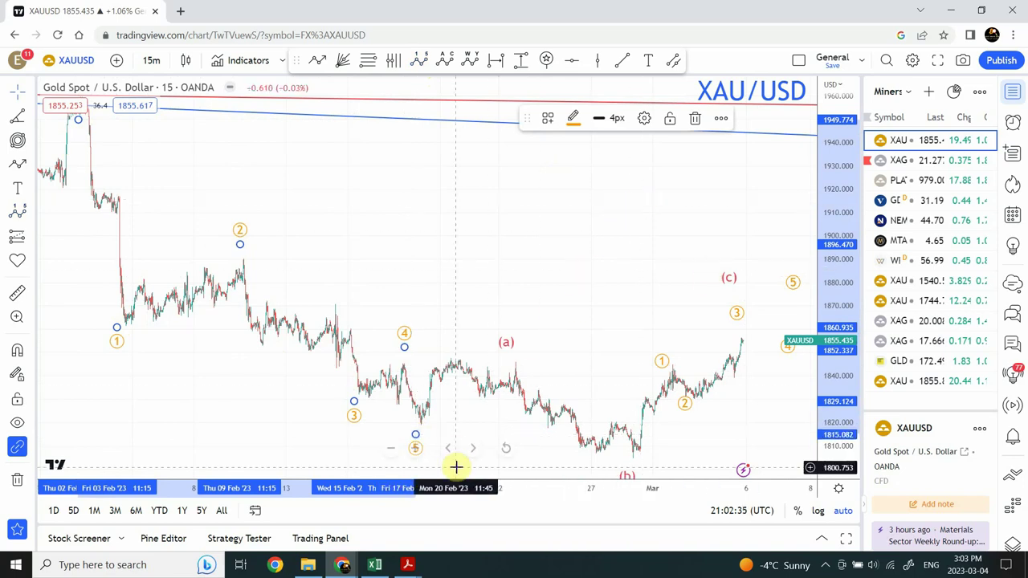
# Draw a rising trend line from the wave (b) low at about 1805 on 28 Feb to about 1880 on 9 Mar
pyautogui.moveTo(447, 455)
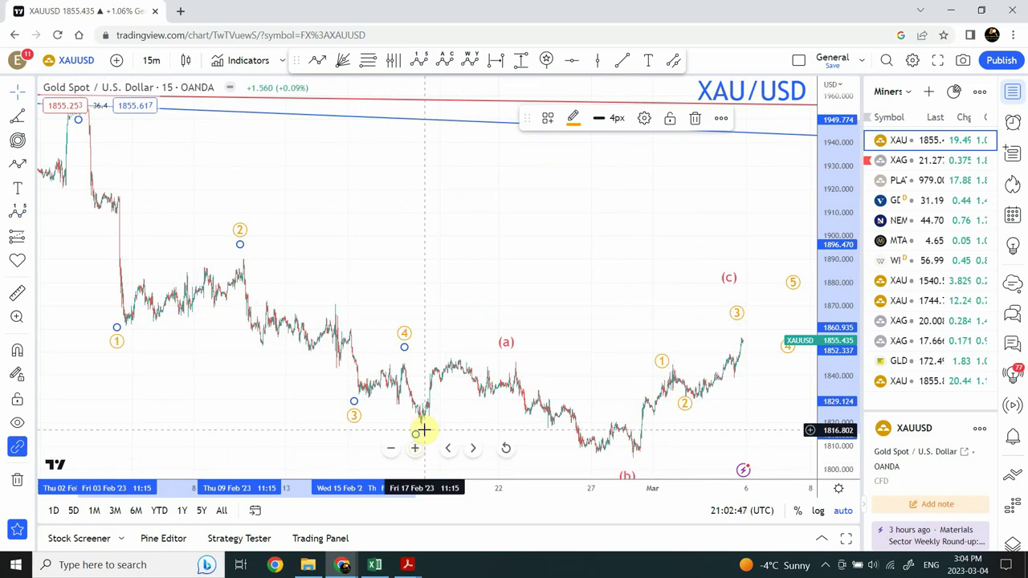
pyautogui.hscroll(5, 358, 271)
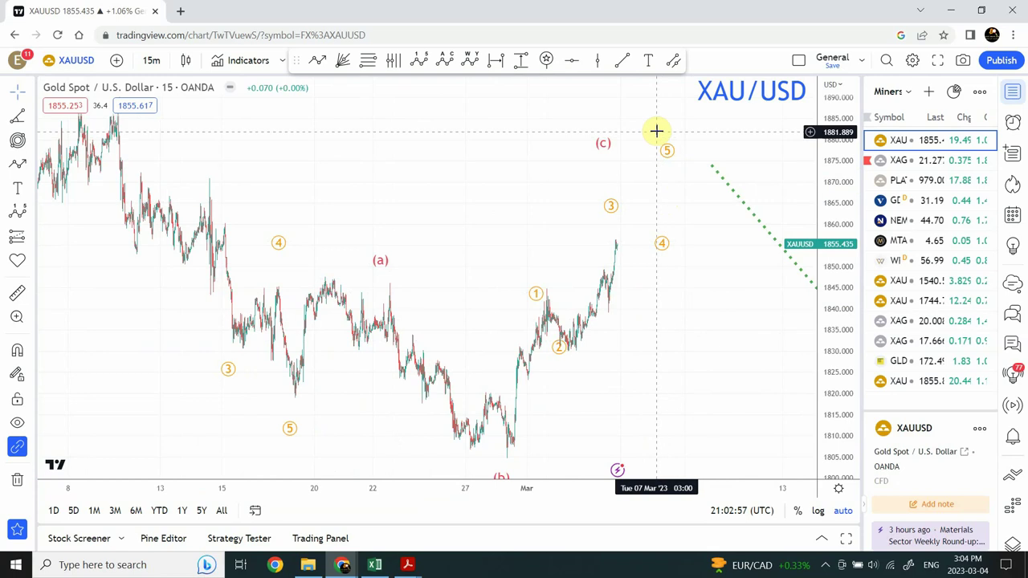
pyautogui.click(623, 67)
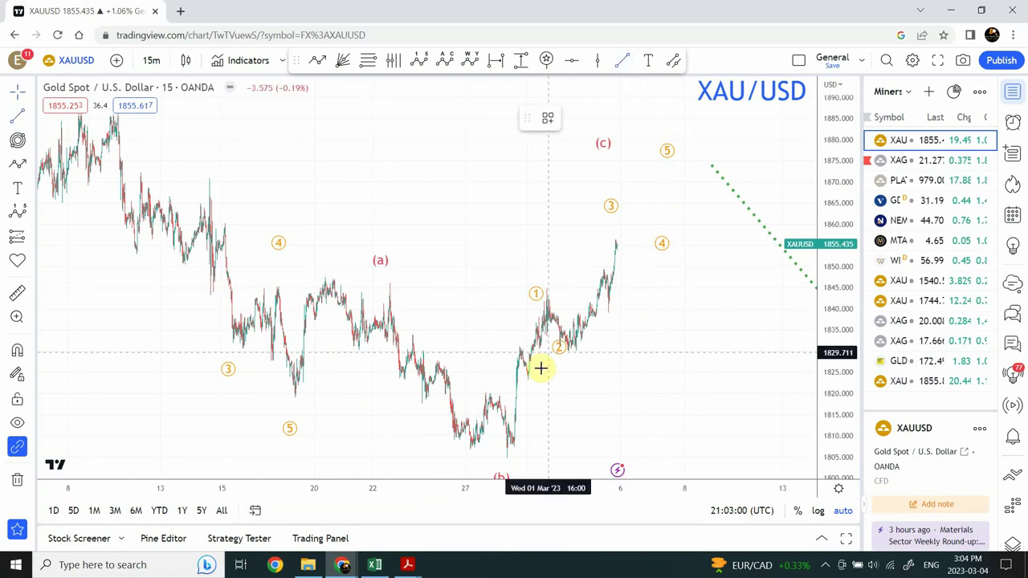
pyautogui.click(506, 455)
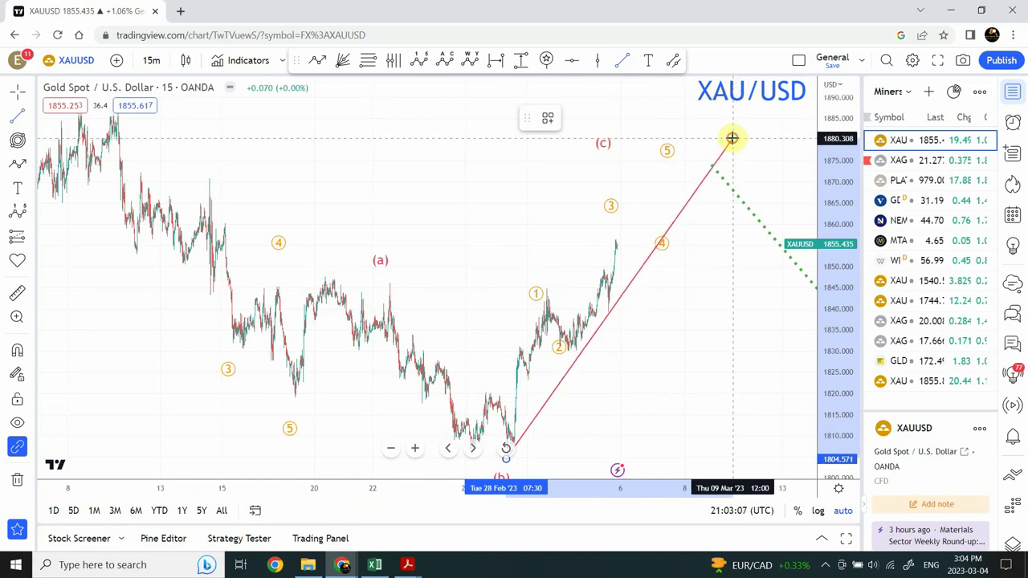
pyautogui.click(731, 138)
pyautogui.click(762, 154)
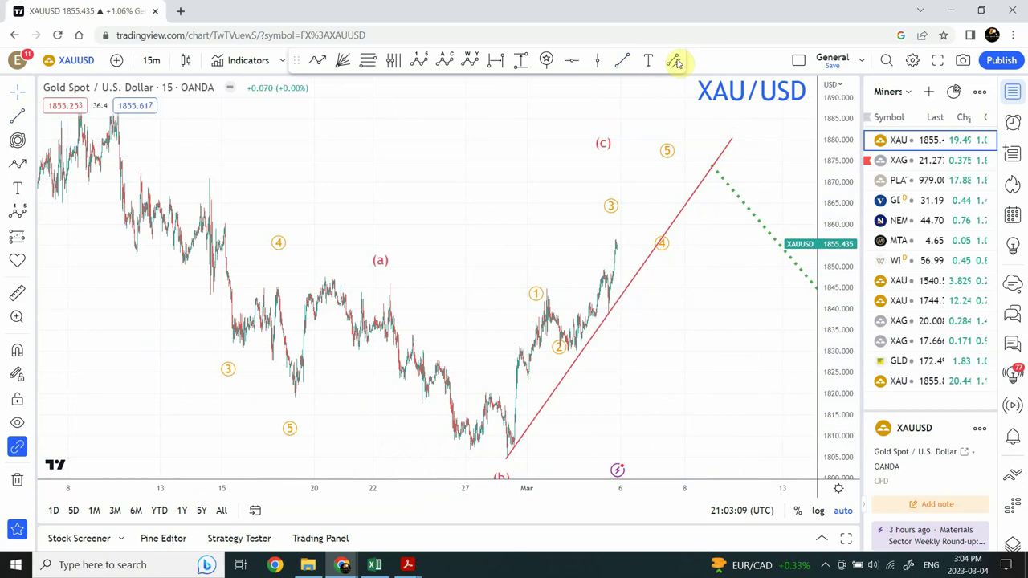
# Draw a parallel channel from the wave (b) low to about 1882 on 9 Mar, with its upper line along the wave 1 high
pyautogui.click(671, 62)
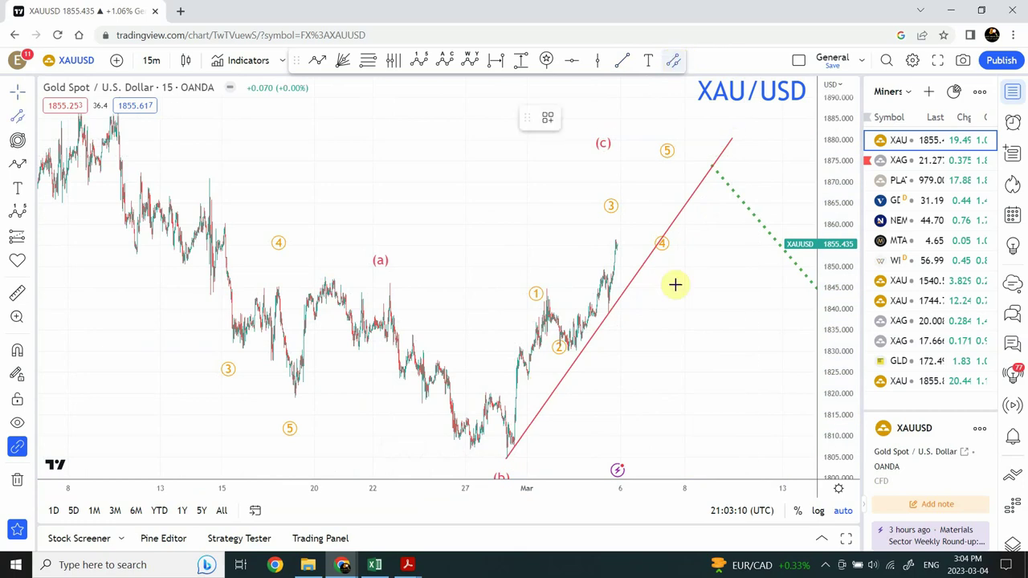
pyautogui.click(506, 458)
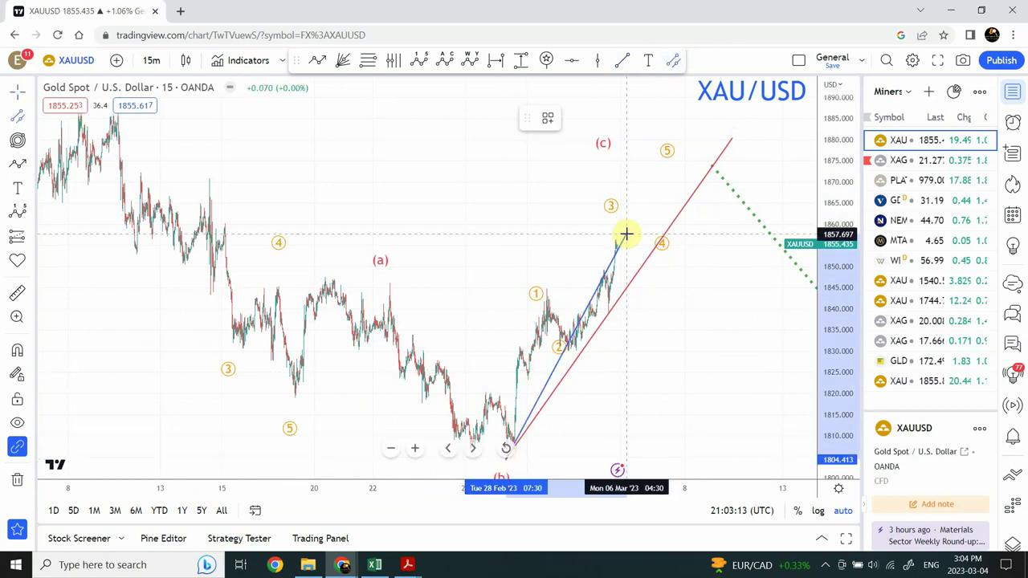
pyautogui.click(739, 129)
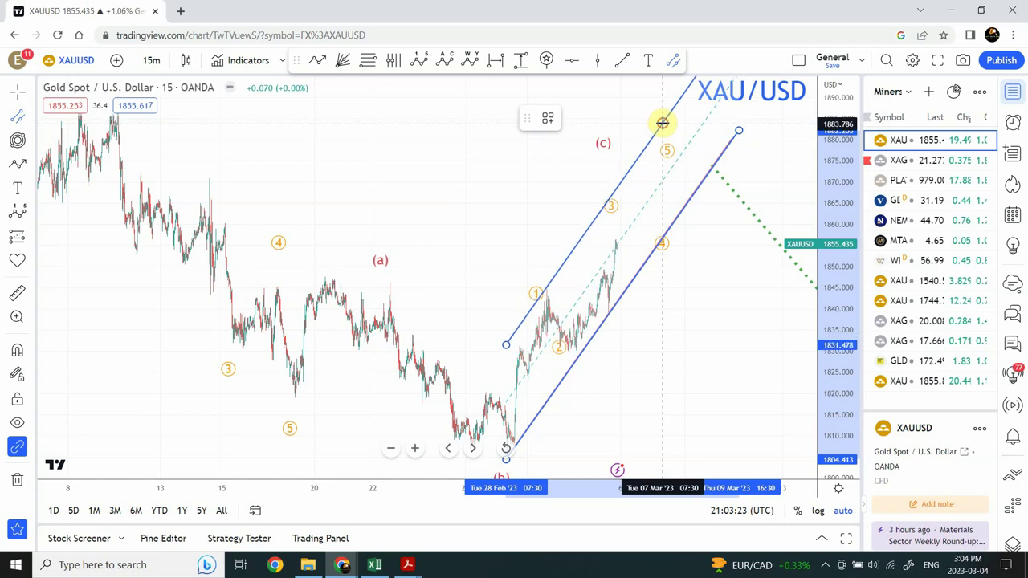
pyautogui.click(662, 122)
pyautogui.click(671, 320)
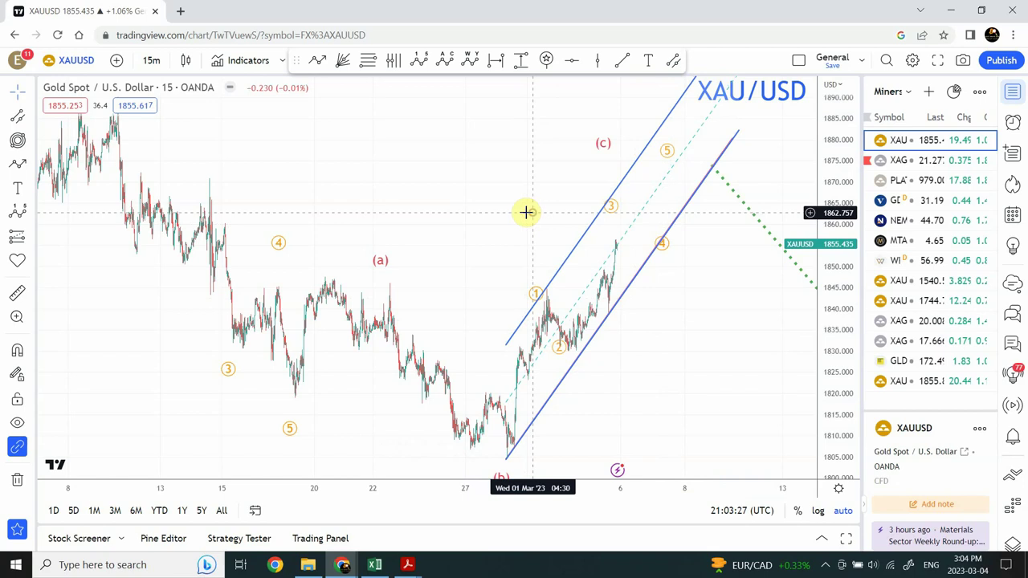
# Examine the rising waves on the 15-minute chart against the channel's upper and lower boundaries
pyautogui.moveTo(526, 212); pyautogui.dragTo(464, 202)
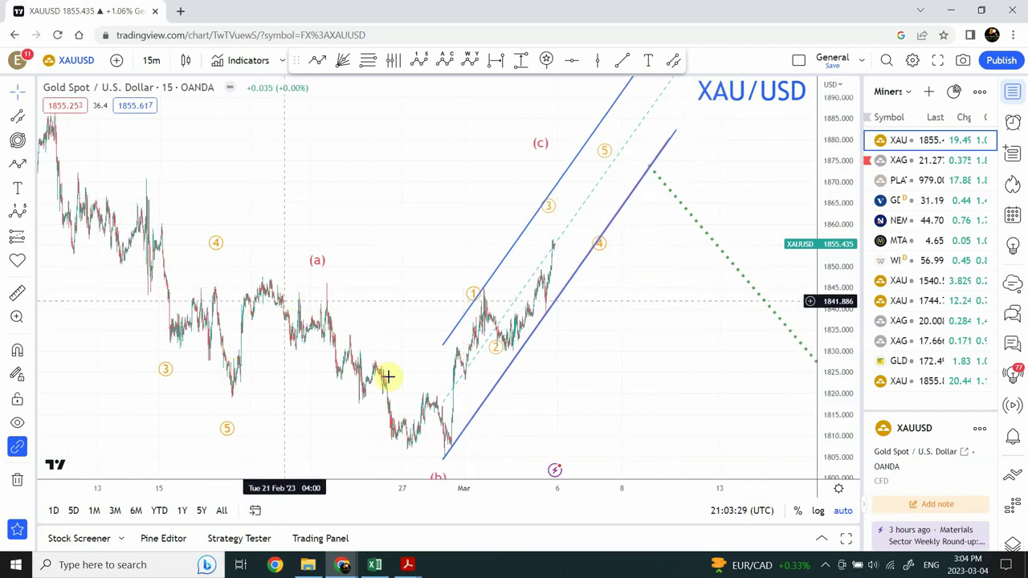
pyautogui.click(594, 131)
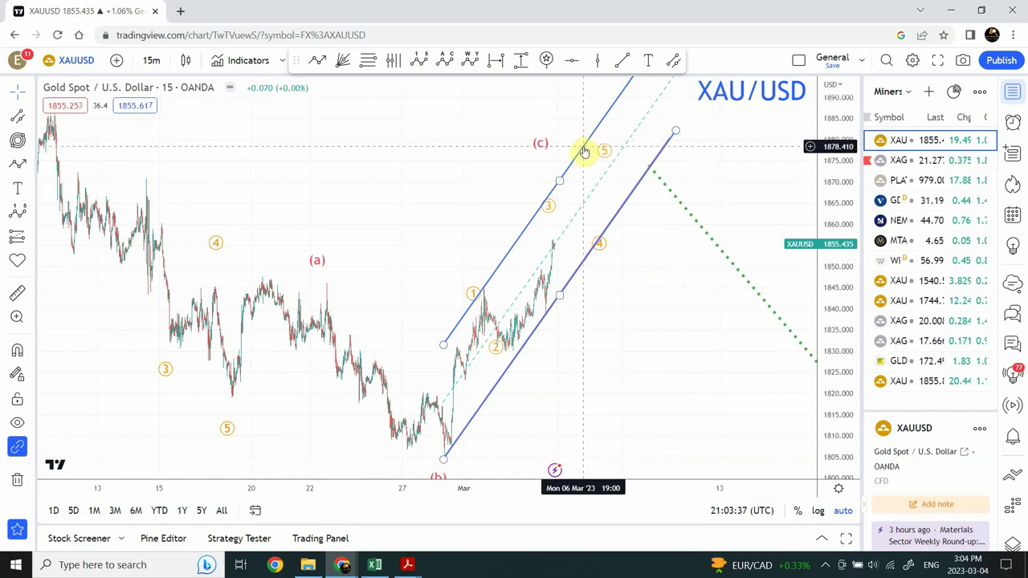
pyautogui.click(518, 344)
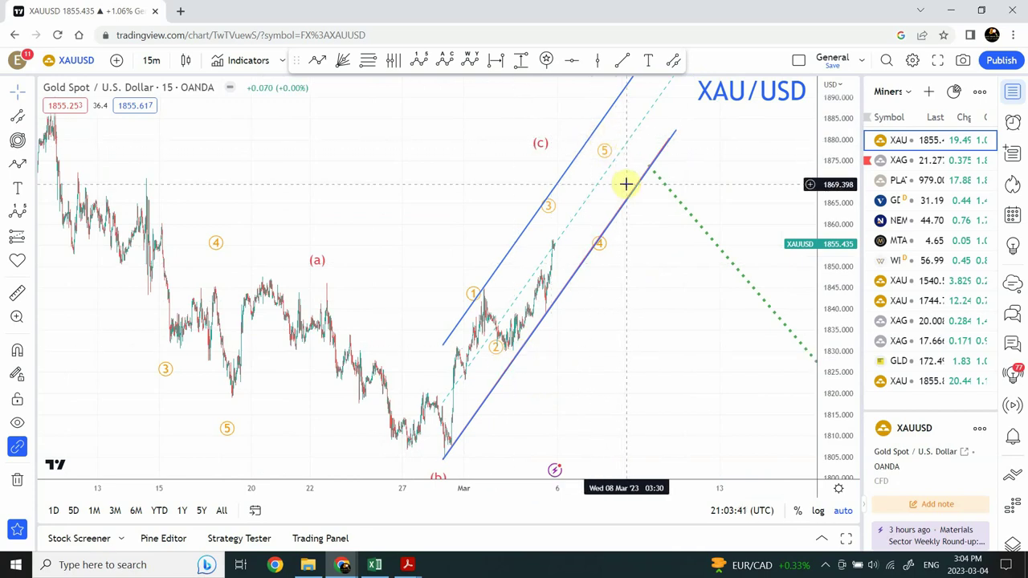
pyautogui.click(500, 378)
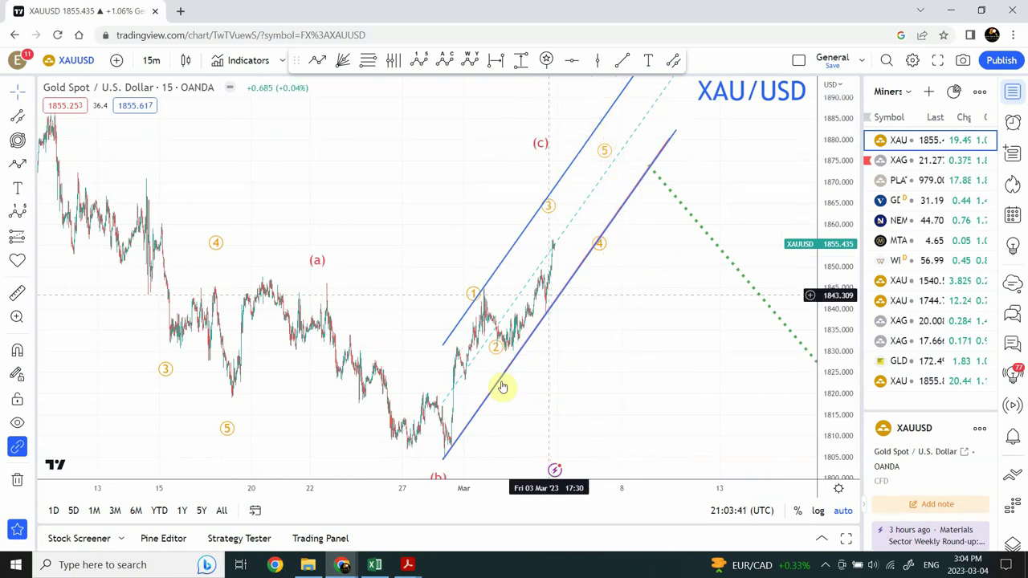
pyautogui.click(626, 203)
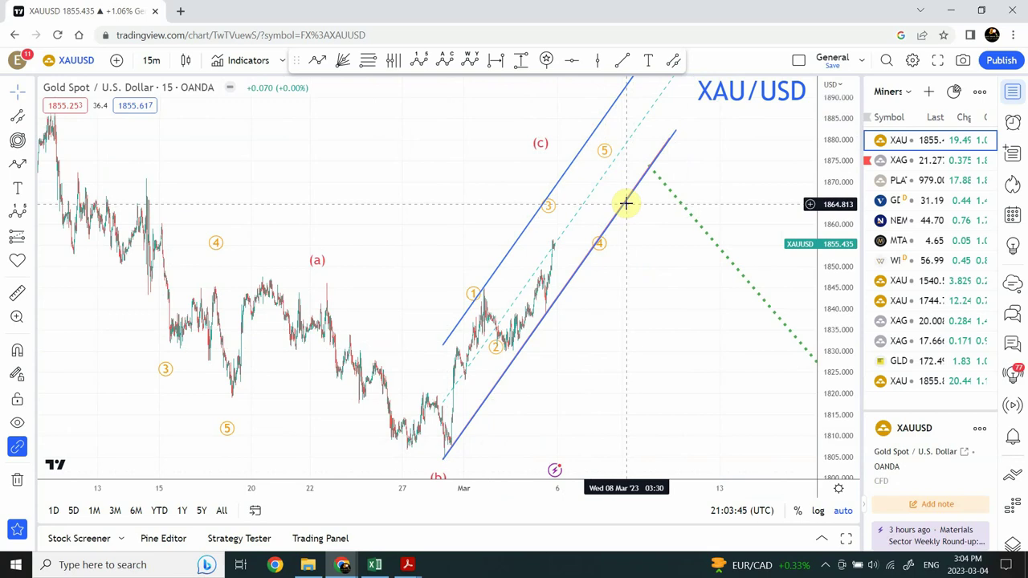
pyautogui.click(224, 407)
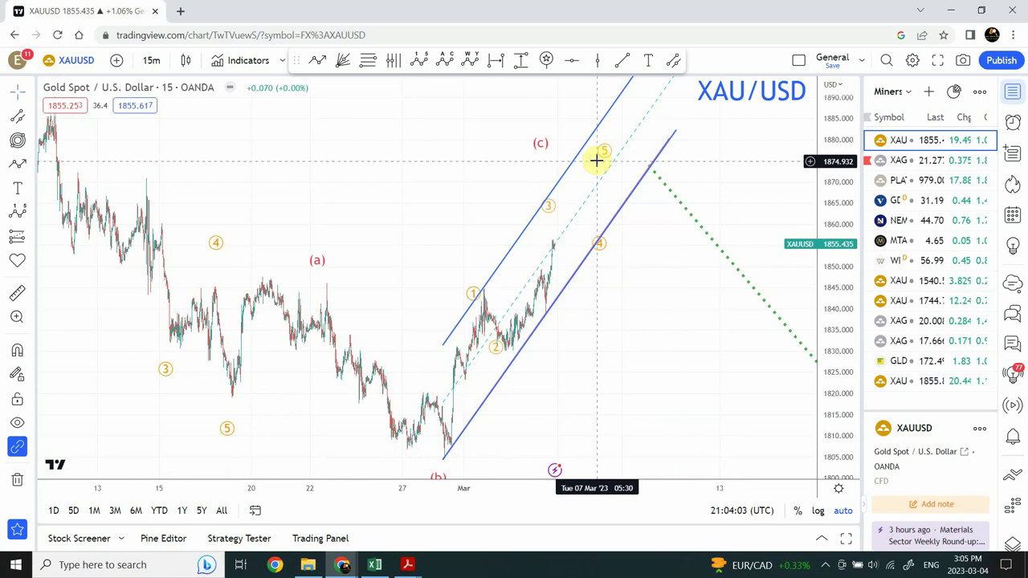
# Switch the gold chart to the 1-hour interval
pyautogui.moveTo(393, 456)
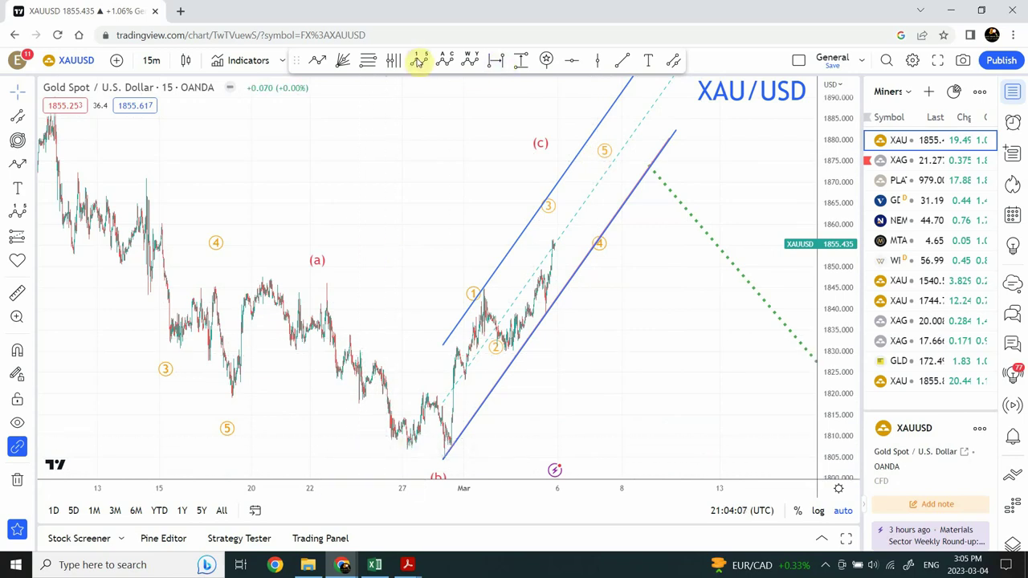
pyautogui.click(151, 62)
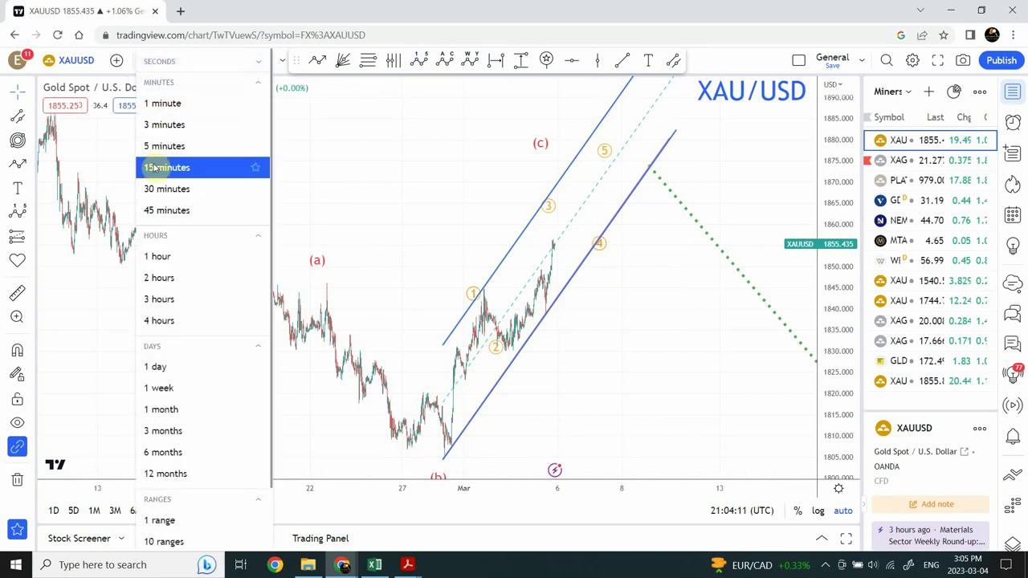
pyautogui.click(161, 257)
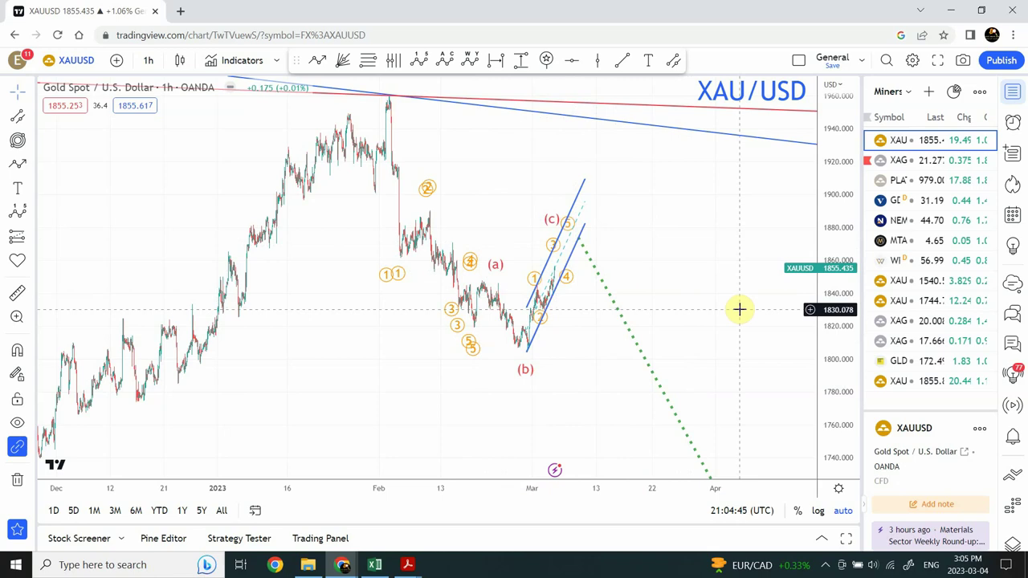
# Sketch a zigzag forecast path from wave 5 near 1876, down to about 1819 on 14 Mar and up to about 1890, and delete it
pyautogui.click(556, 273)
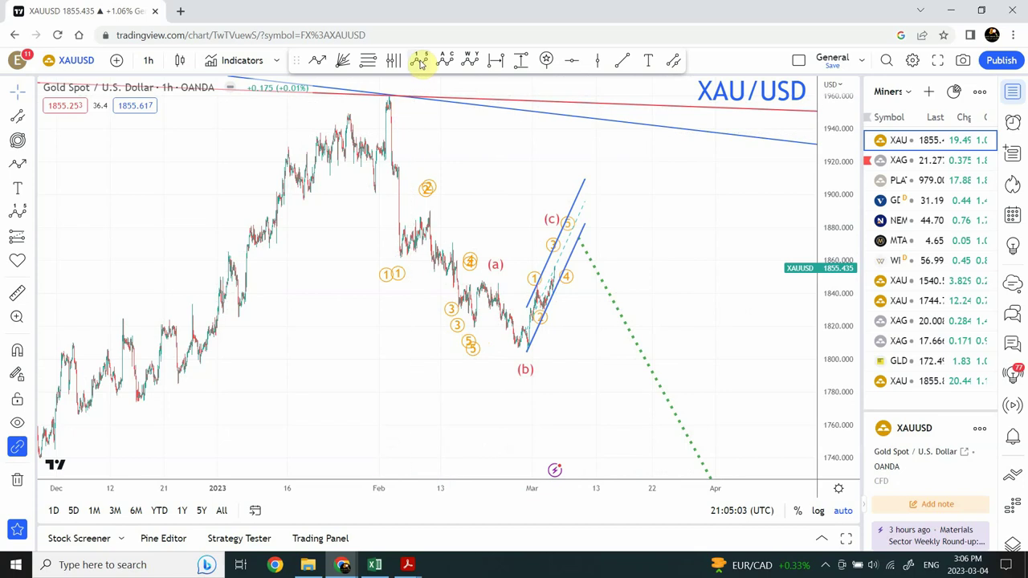
pyautogui.click(314, 61)
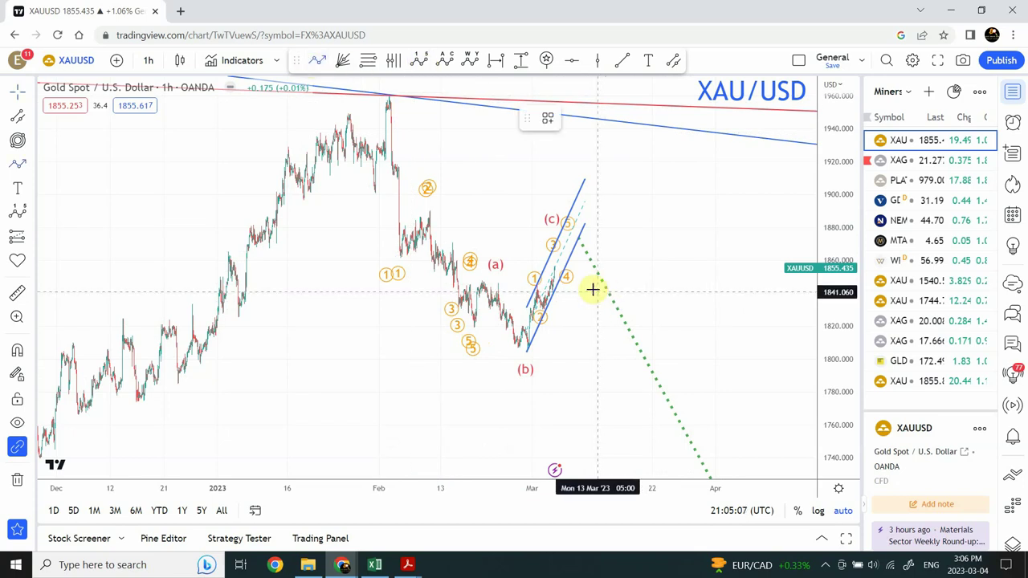
pyautogui.click(576, 236)
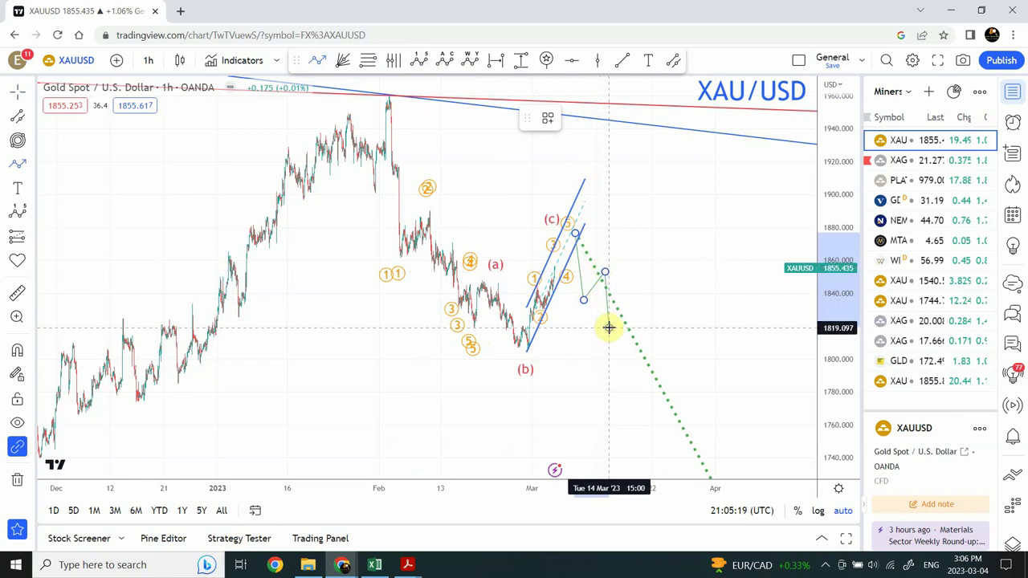
pyautogui.click(609, 327)
pyautogui.click(634, 266)
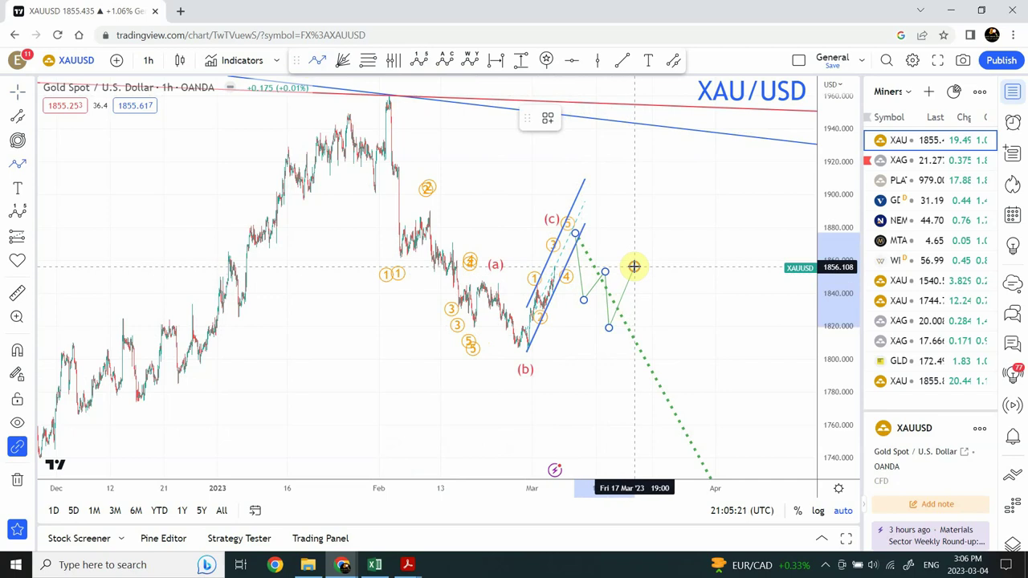
pyautogui.click(654, 296)
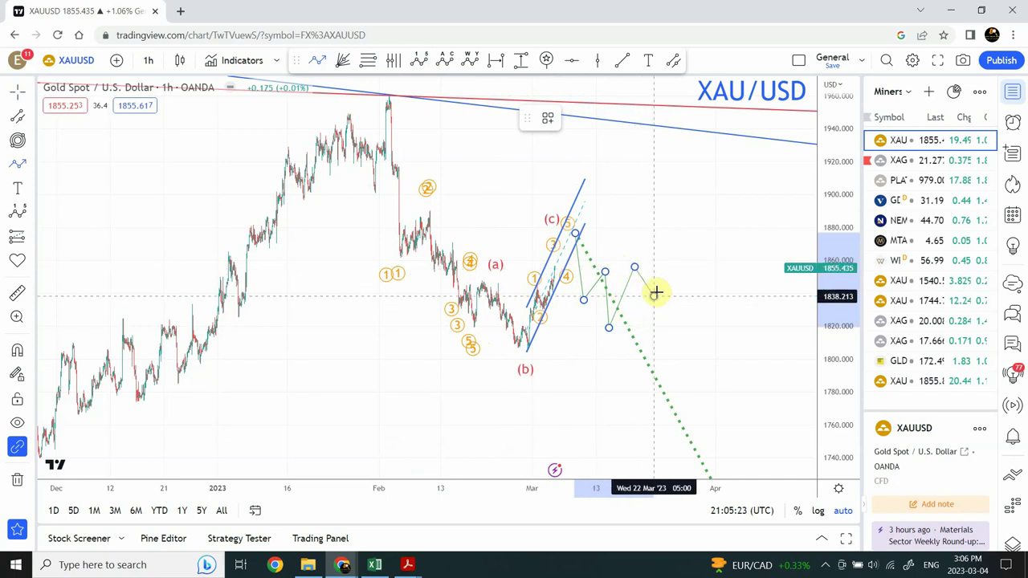
pyautogui.doubleClick(692, 210)
pyautogui.doubleClick(650, 287)
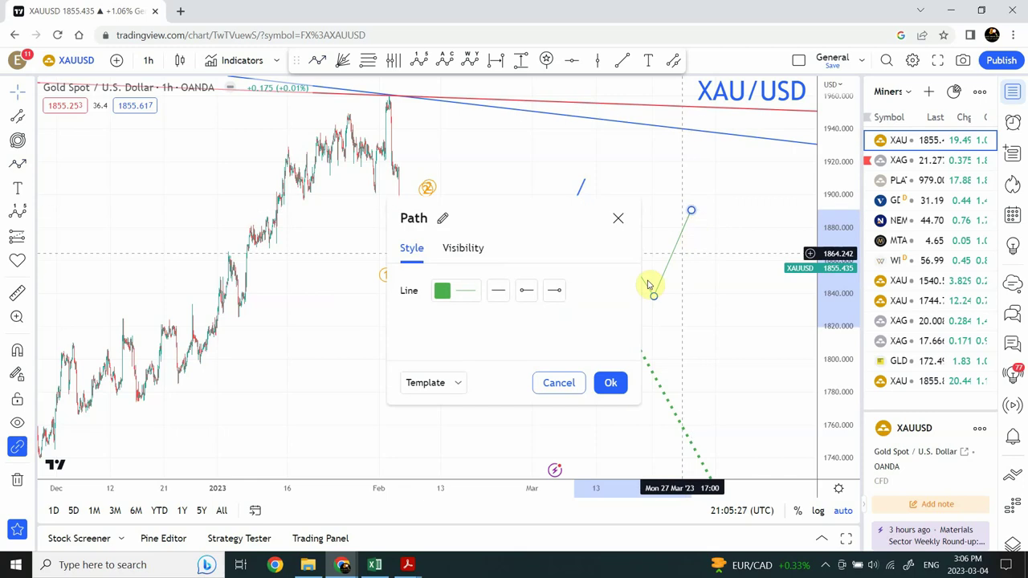
pyautogui.click(610, 385)
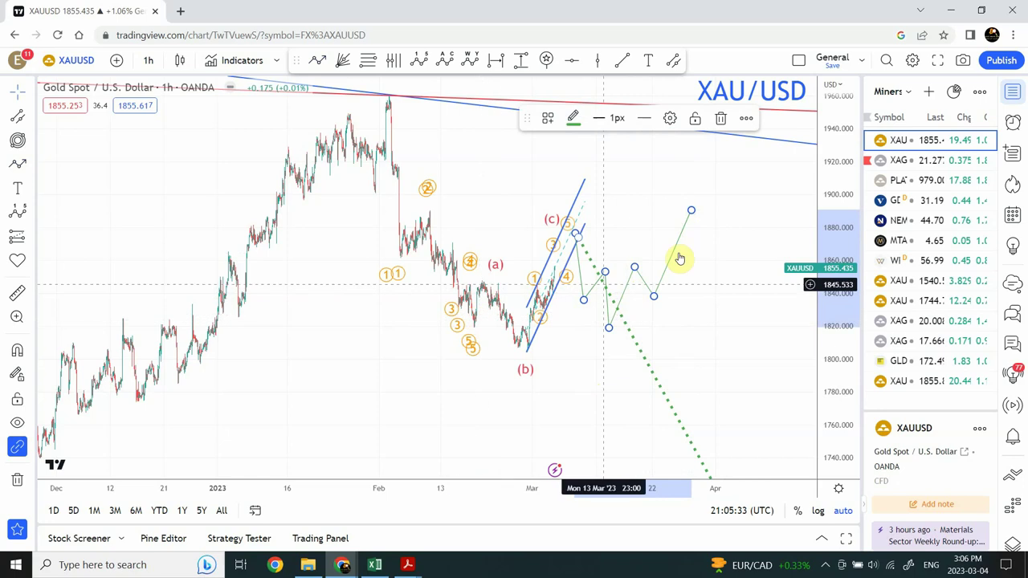
pyautogui.press('Delete')
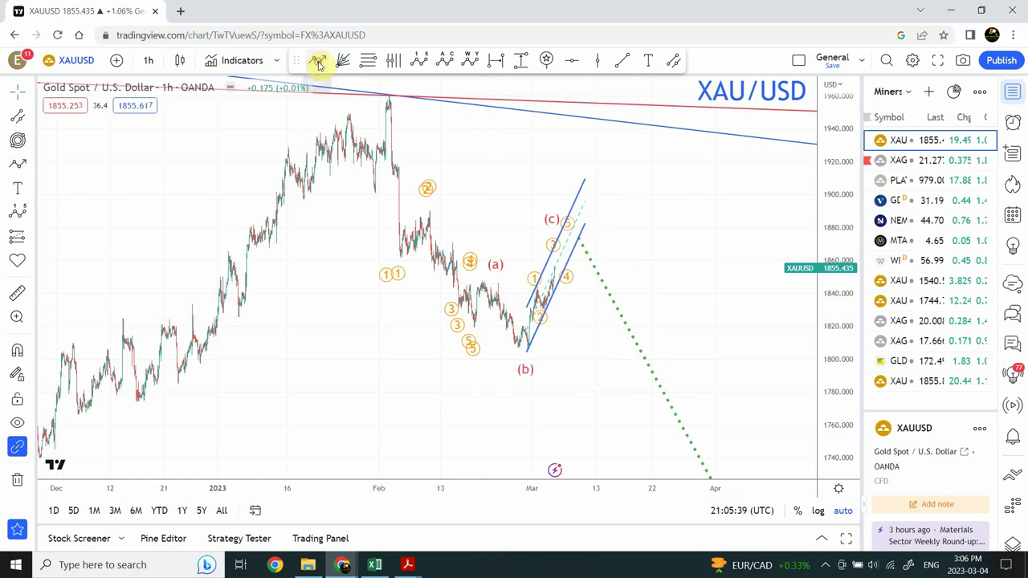
# Draw a zigzag forecast path from about 1880 on 8 Mar, down to about 1790, and up to about 1890 on 31 Mar
pyautogui.click(319, 64)
pyautogui.click(584, 231)
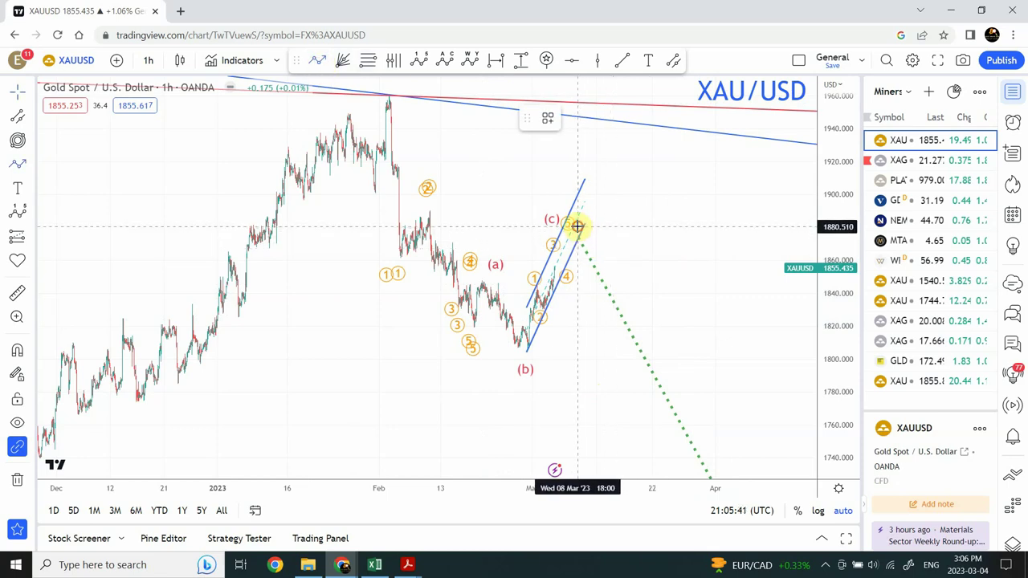
pyautogui.click(585, 314)
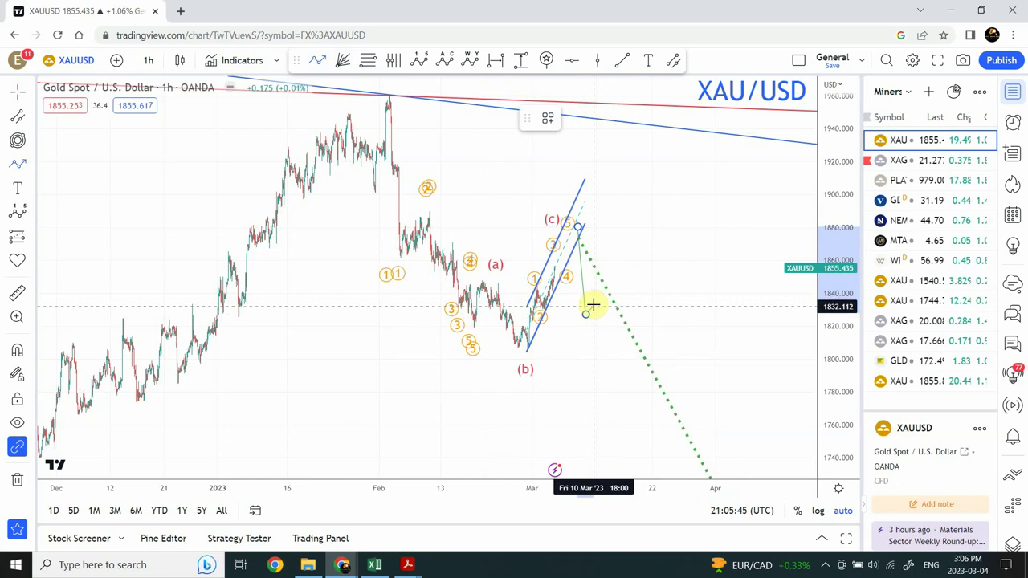
pyautogui.click(593, 305)
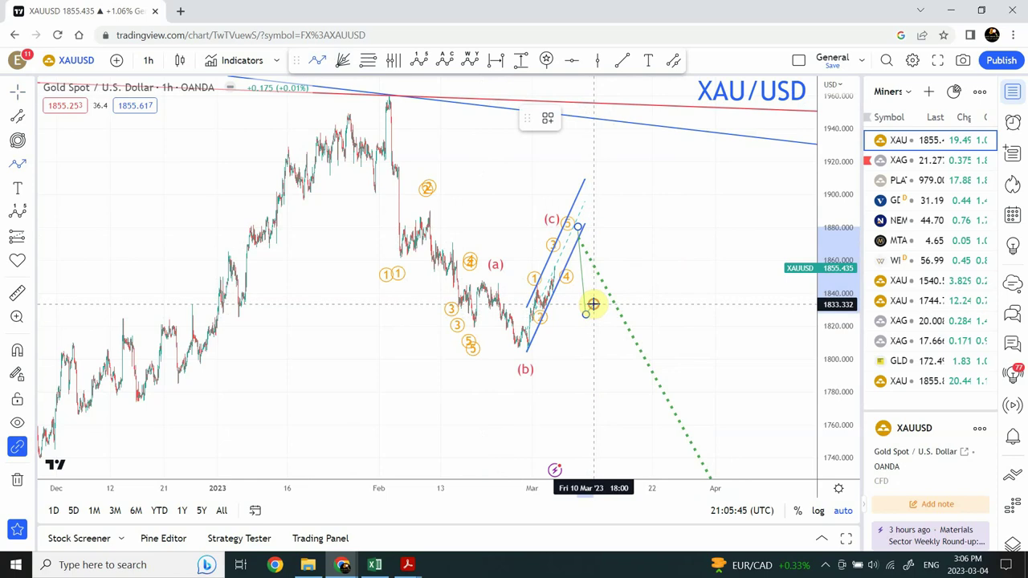
pyautogui.click(603, 377)
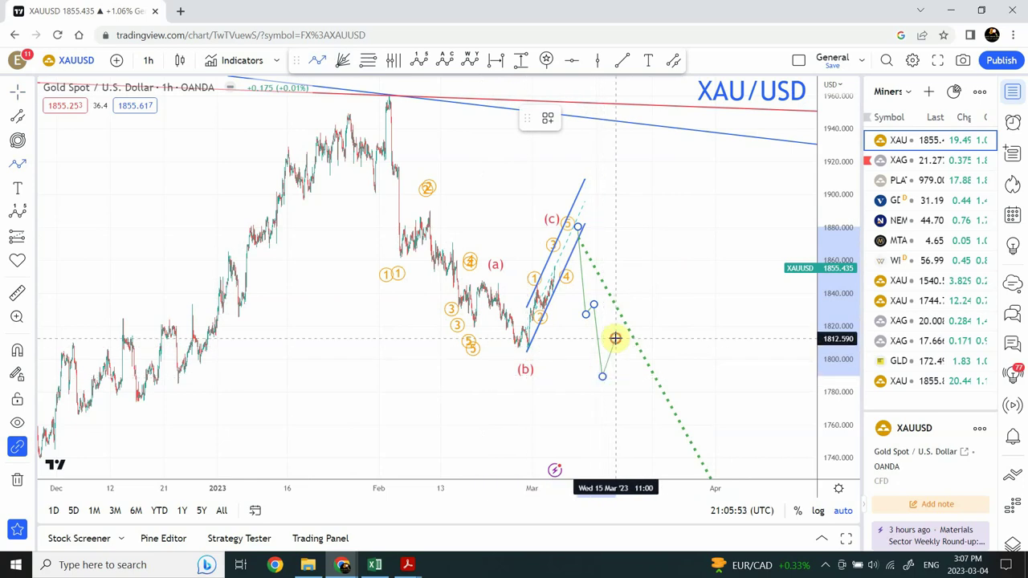
pyautogui.click(616, 340)
pyautogui.click(632, 354)
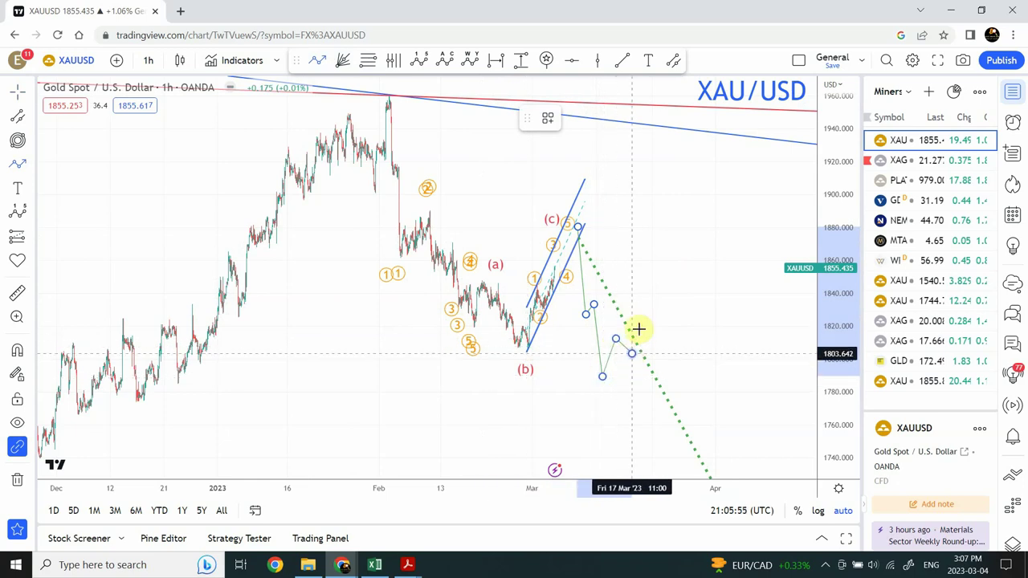
pyautogui.click(661, 275)
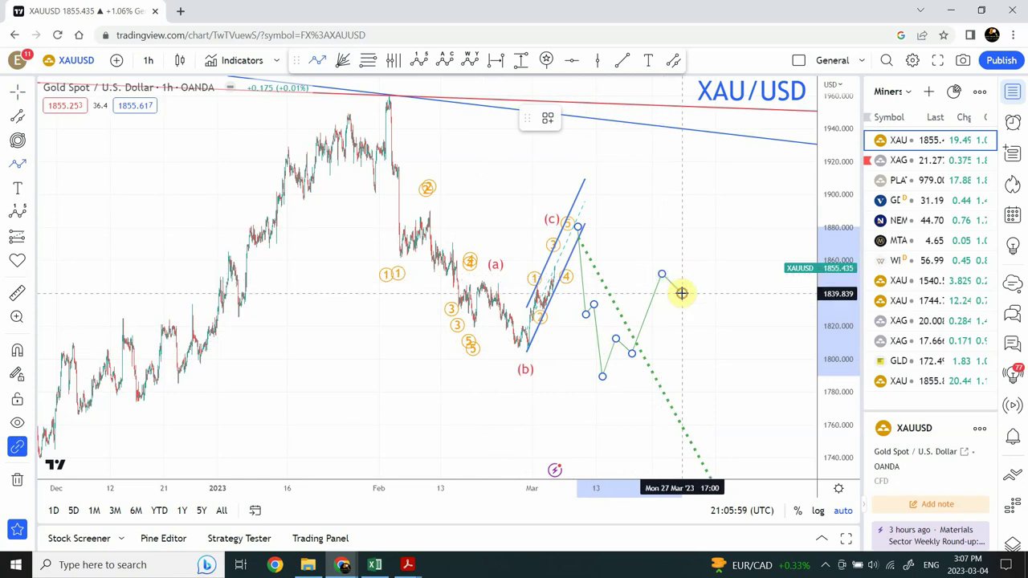
pyautogui.click(681, 293)
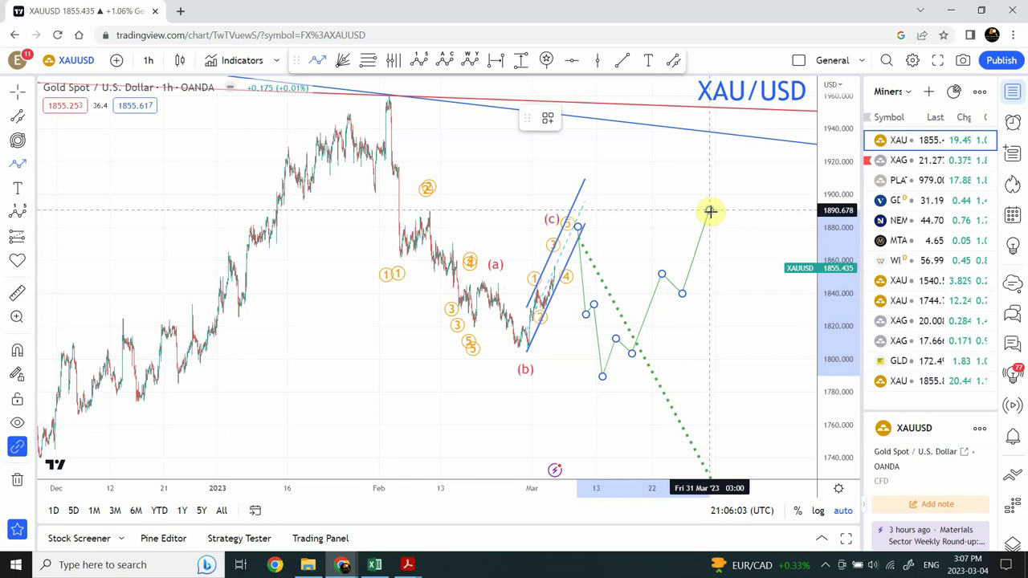
pyautogui.doubleClick(710, 211)
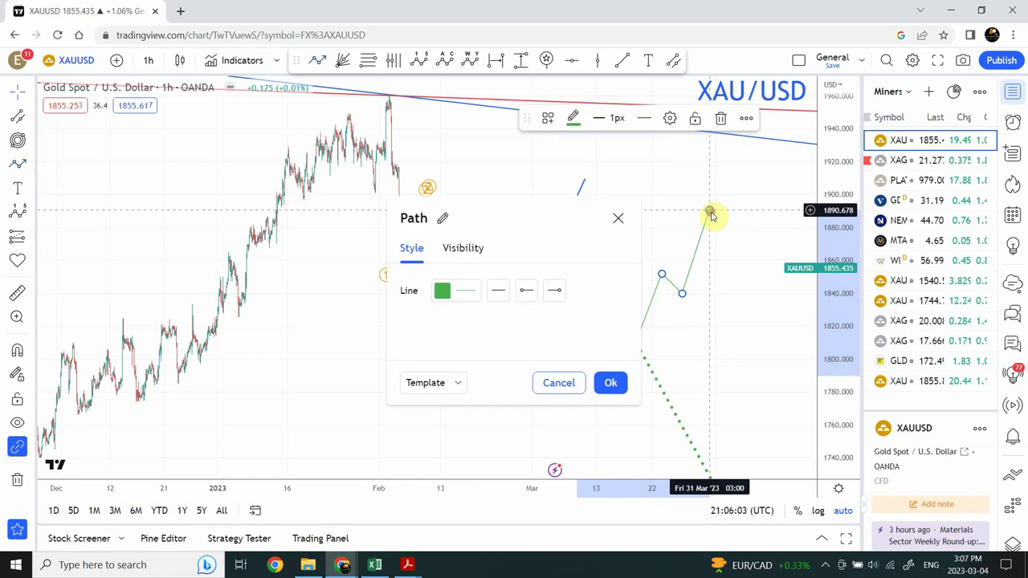
pyautogui.click(612, 384)
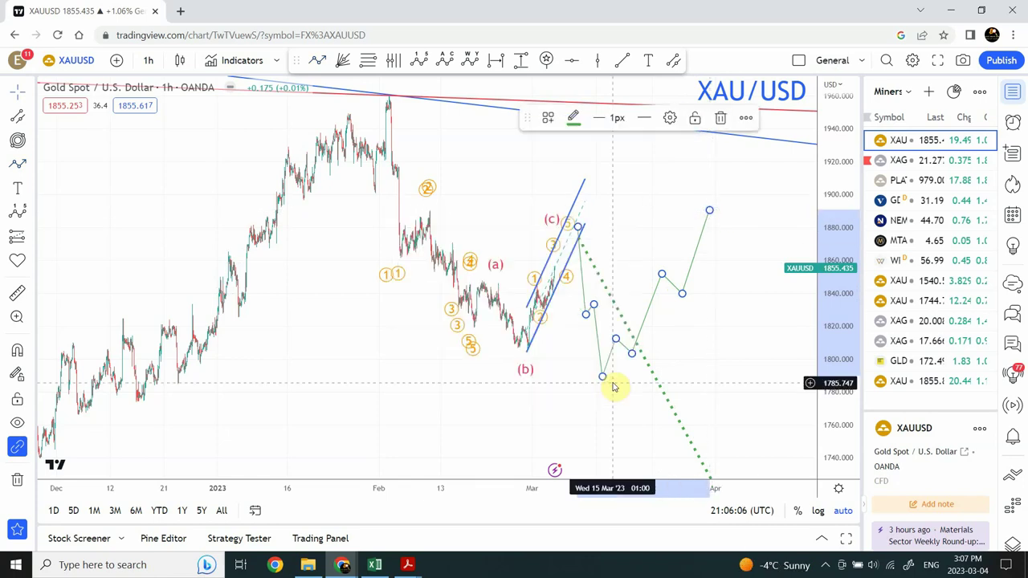
pyautogui.click(512, 414)
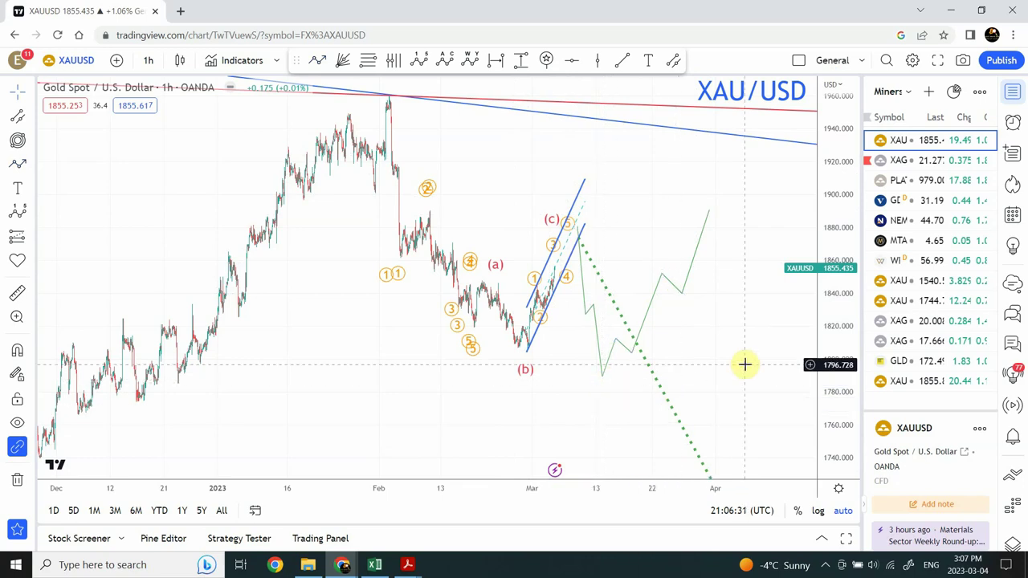
# Draw a rising red trend line above wave (a) from about 1869 on 20 Feb, through wave (c), to about 1906 in early April
pyautogui.click(625, 64)
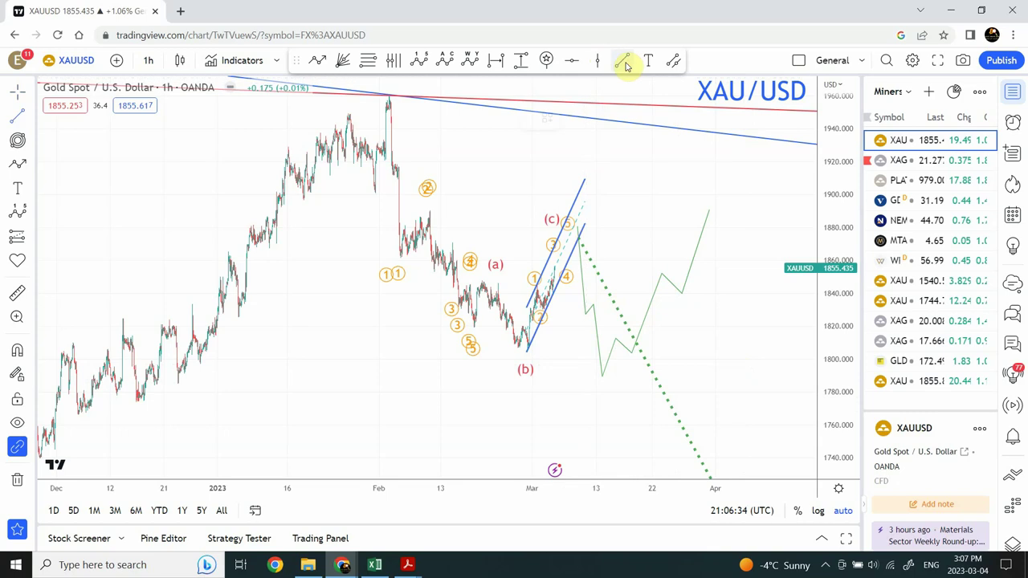
pyautogui.click(484, 246)
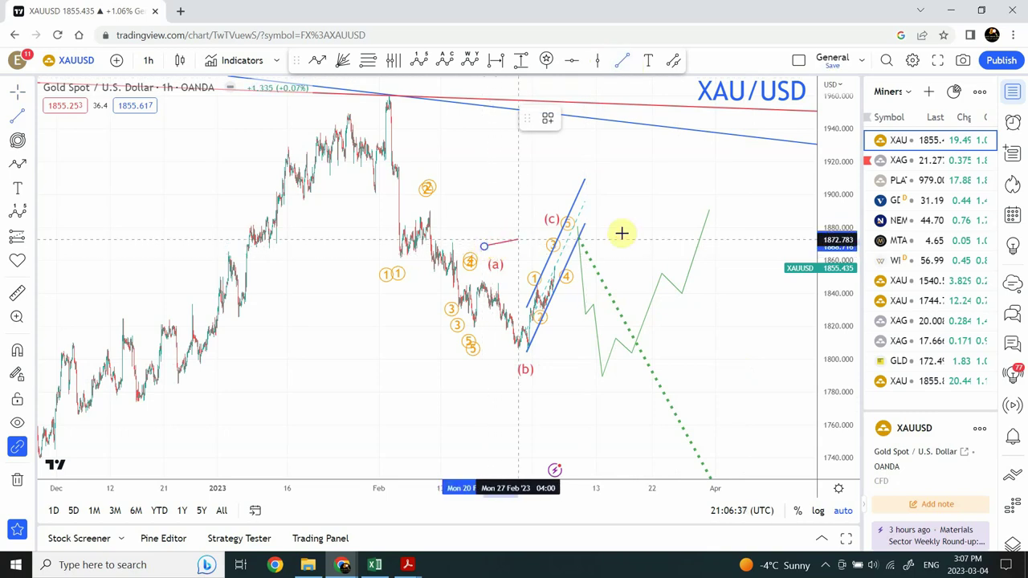
pyautogui.click(741, 184)
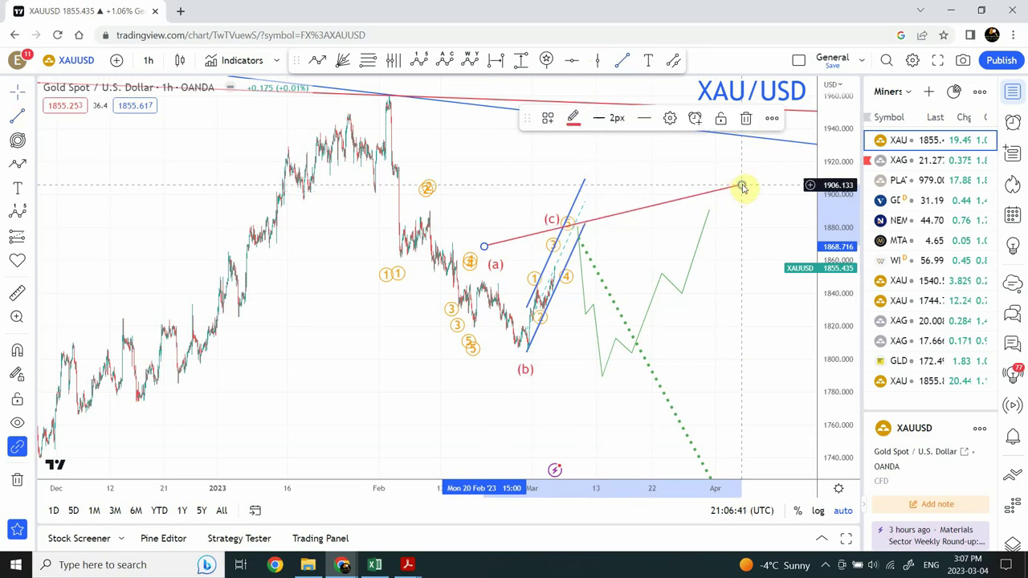
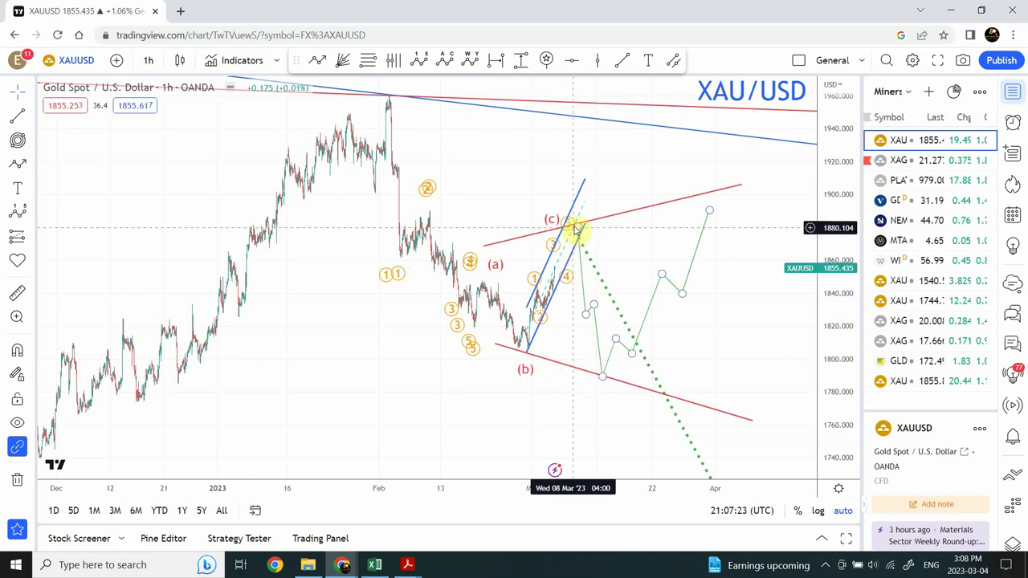
pyautogui.click(597, 276)
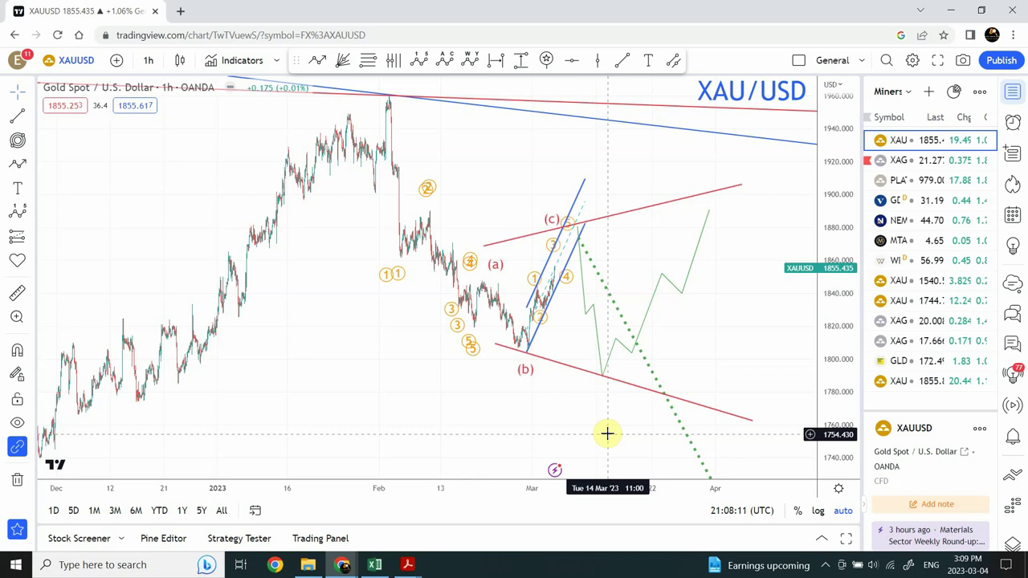
# Delete the green zigzag forecast path and both red trend lines around waves (a), (b) and (c), keeping the blue channel
pyautogui.click(626, 217)
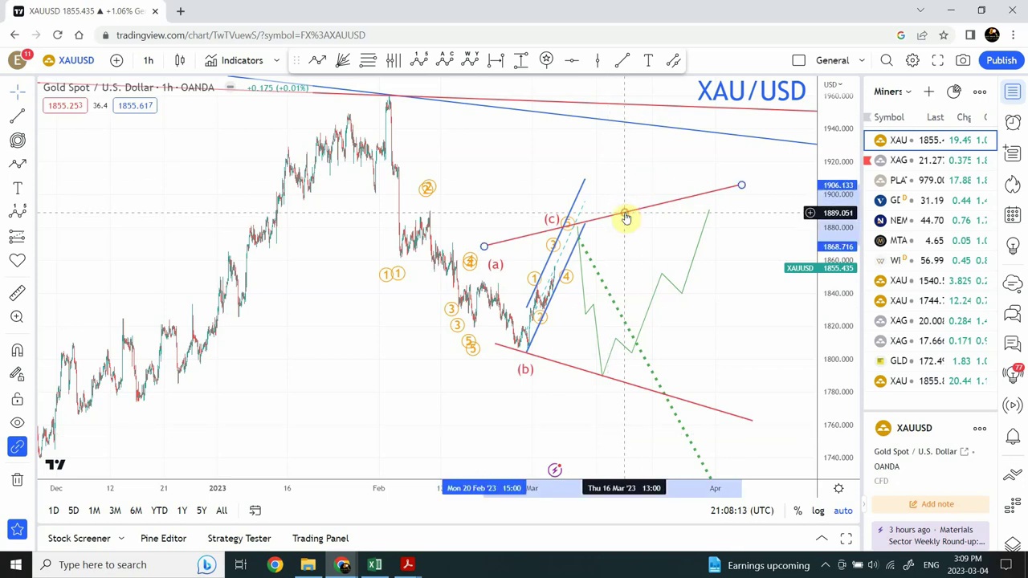
pyautogui.click(592, 313)
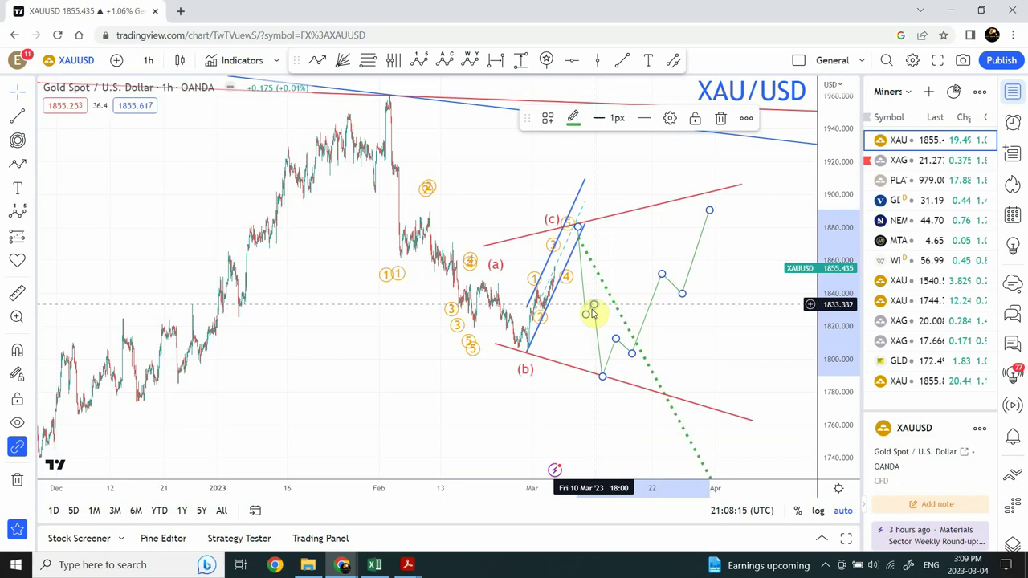
pyautogui.press('Delete')
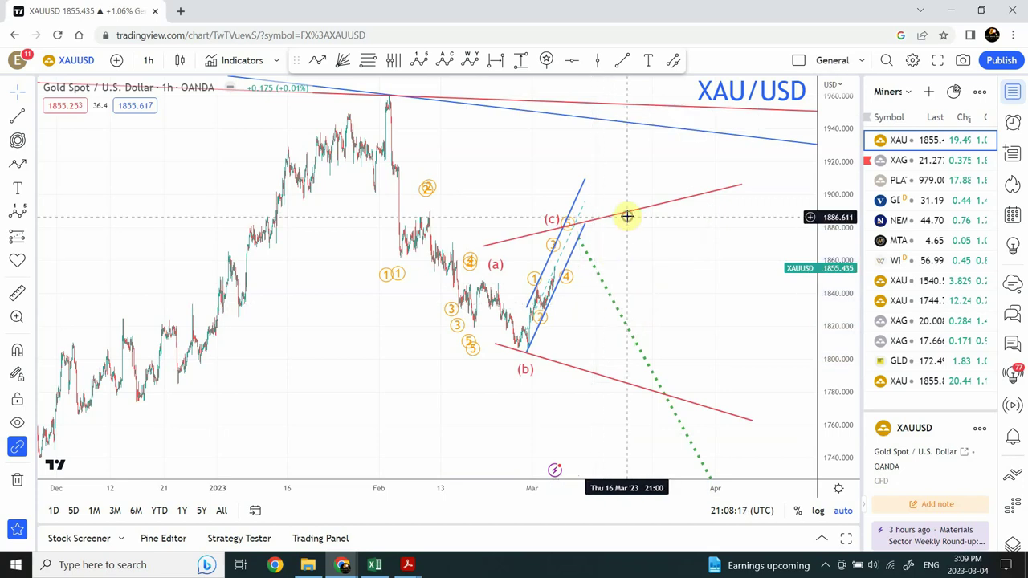
pyautogui.click(627, 217)
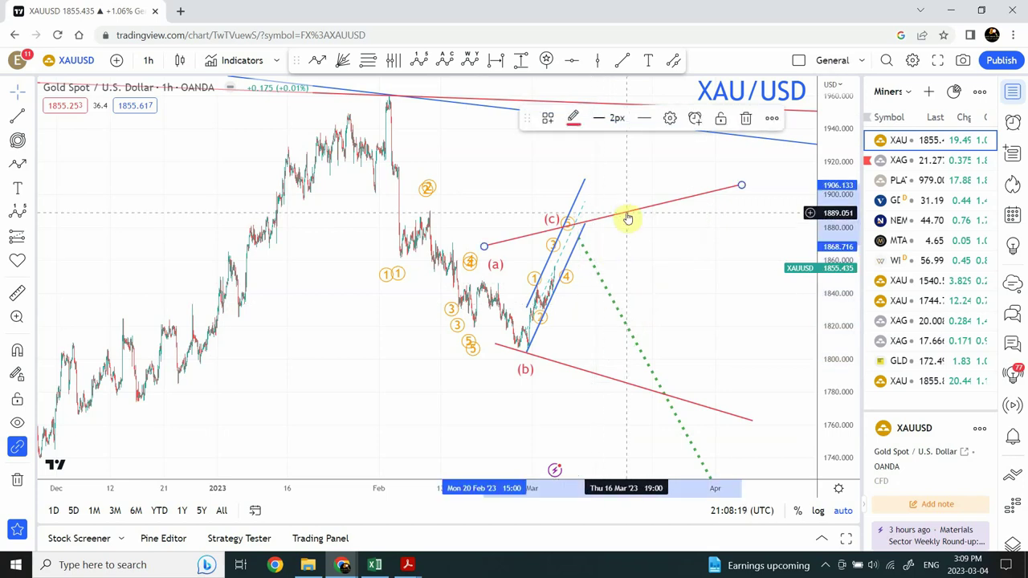
pyautogui.press('Delete')
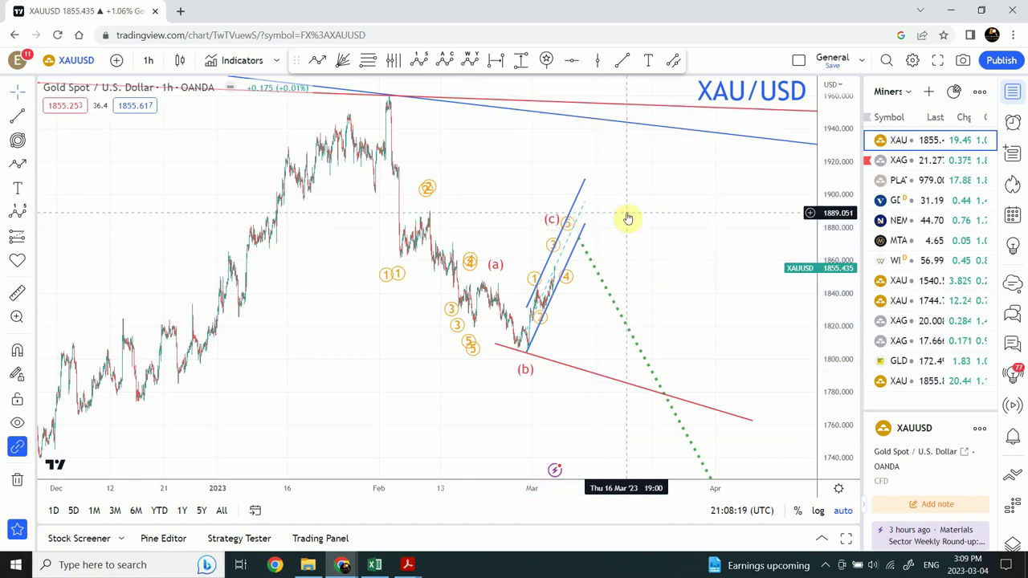
pyautogui.click(598, 379)
pyautogui.press('Delete')
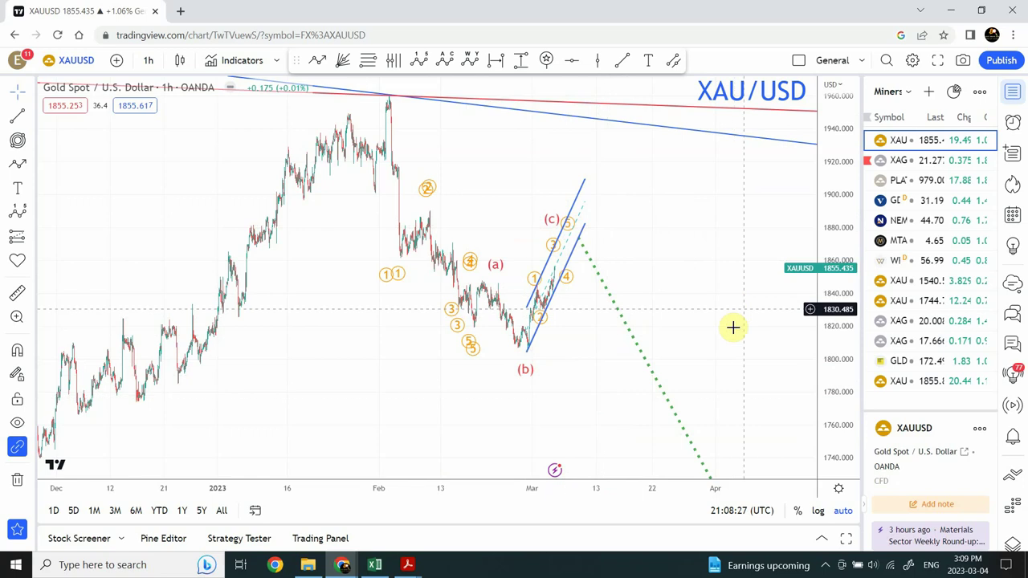
# Switch the chart to silver (XAG/USD) and examine the (a), (b) and (c) waves since mid-February
pyautogui.click(937, 163)
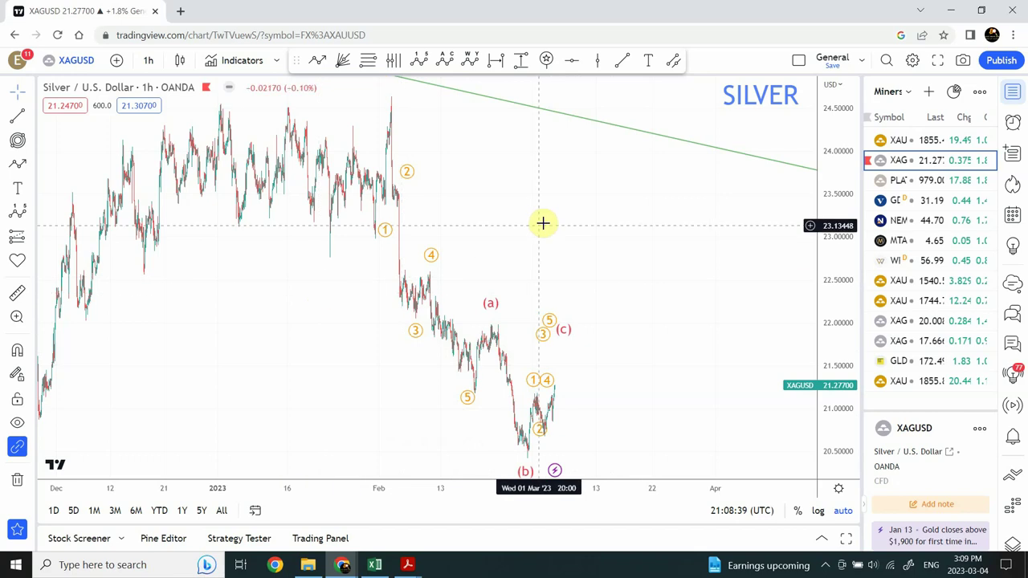
pyautogui.hscroll(3, 449, 213)
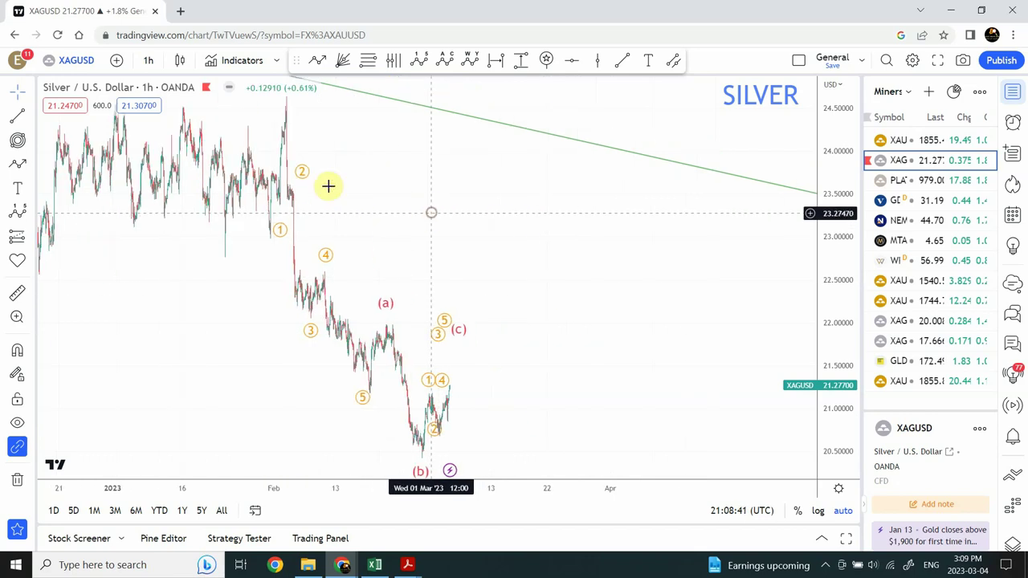
pyautogui.click(371, 402)
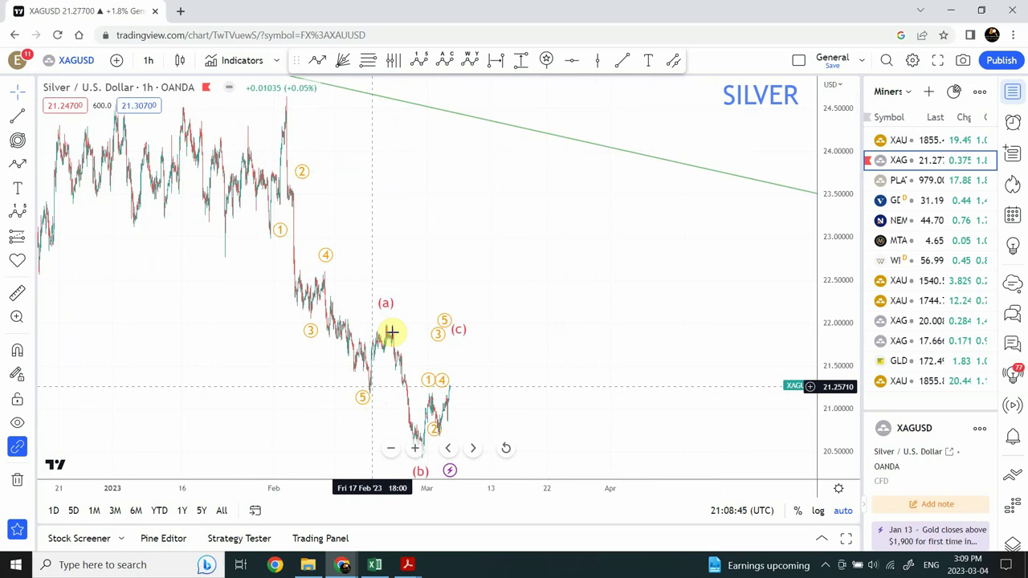
pyautogui.click(422, 460)
pyautogui.click(472, 336)
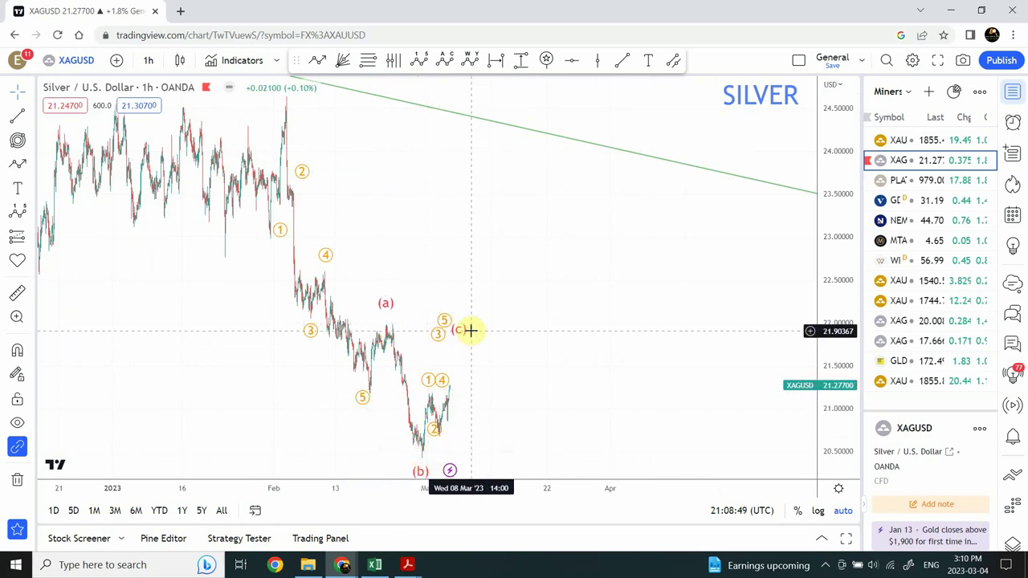
pyautogui.click(493, 367)
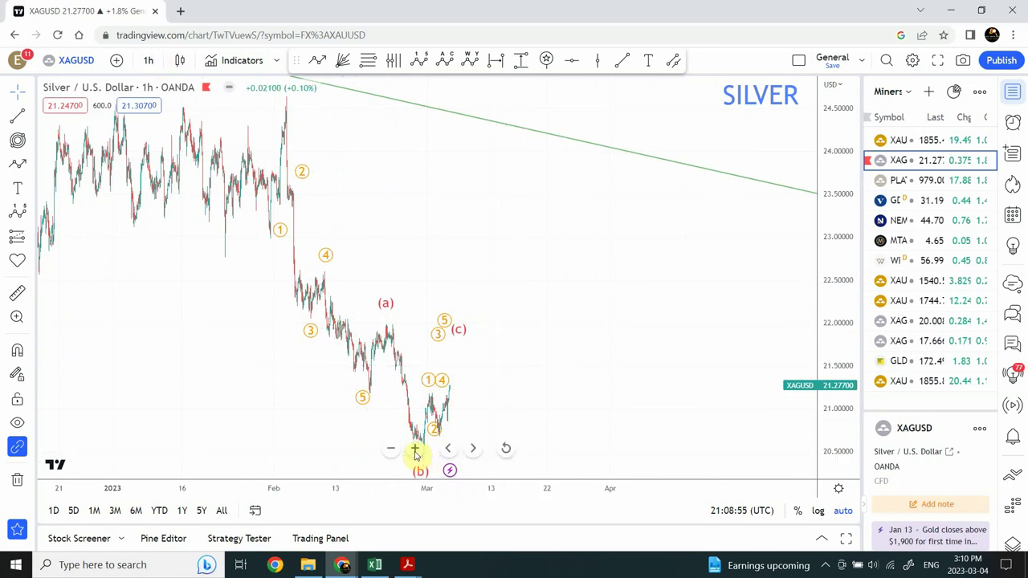
# Draw a rising parallel channel from about 20.42 at wave (b) to about 21.98 in mid-March, its upper line running from about 21.50 to 23.06
pyautogui.click(415, 448)
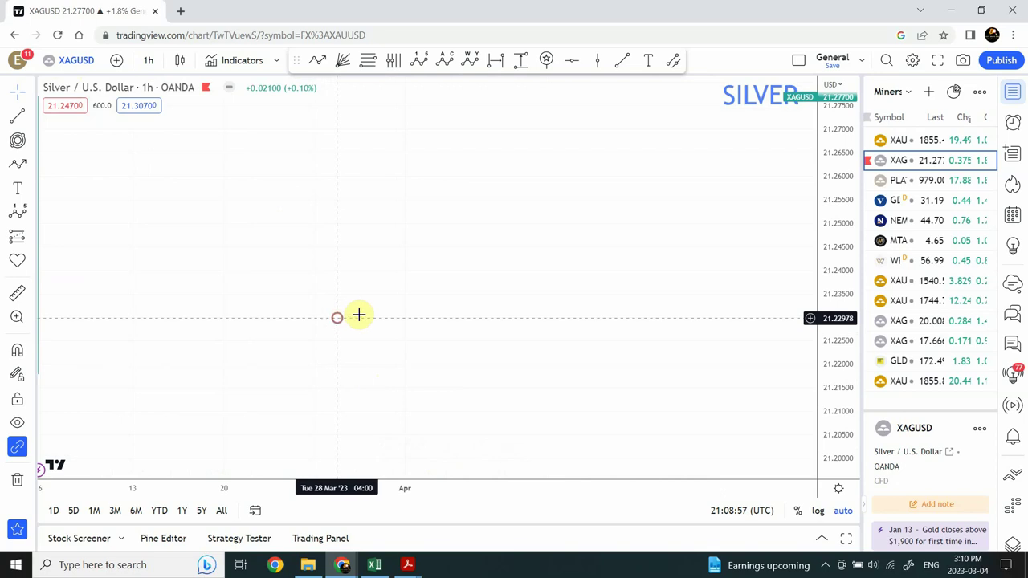
pyautogui.moveTo(358, 314); pyautogui.dragTo(799, 316)
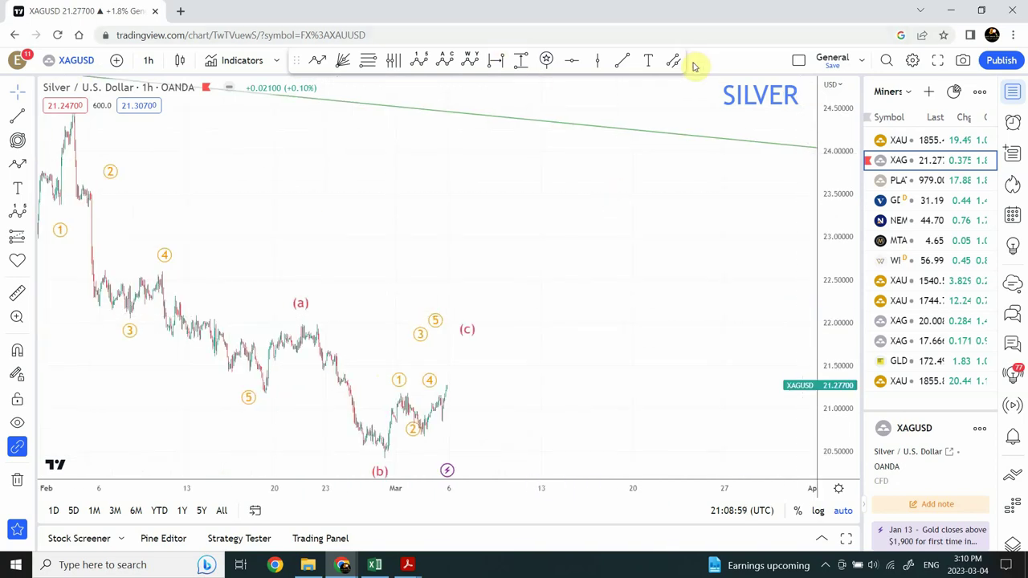
pyautogui.click(386, 455)
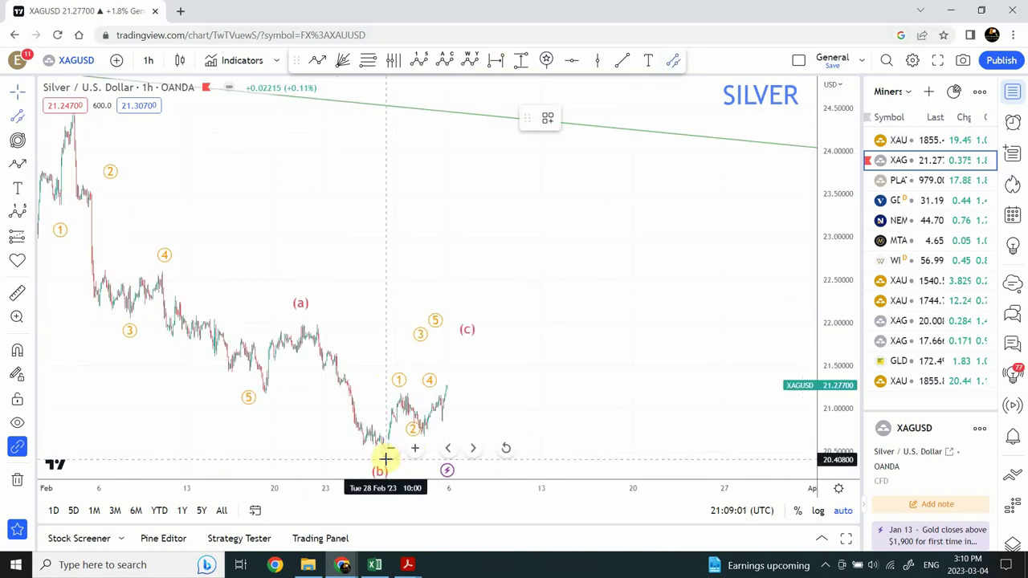
pyautogui.click(593, 314)
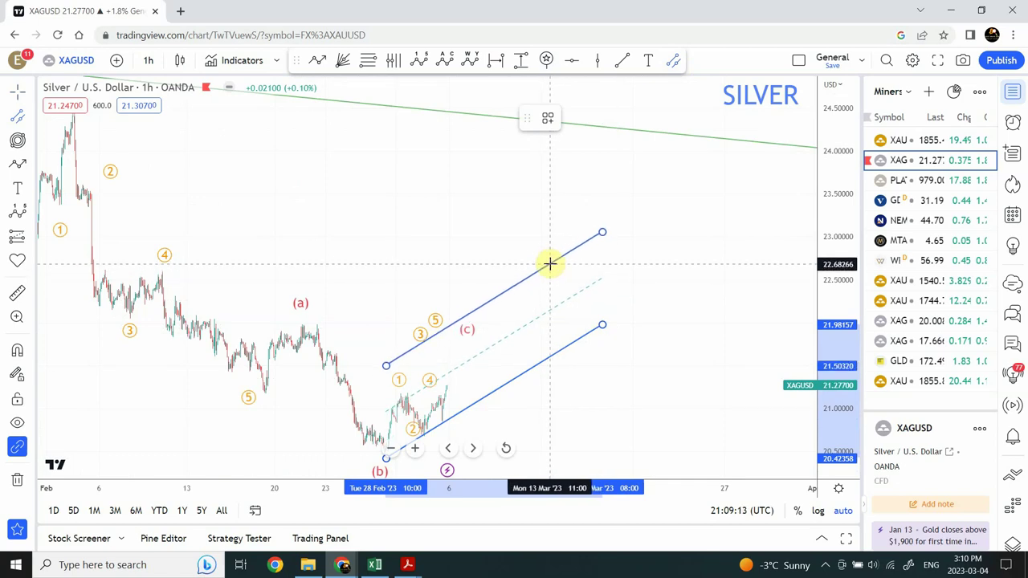
pyautogui.click(549, 263)
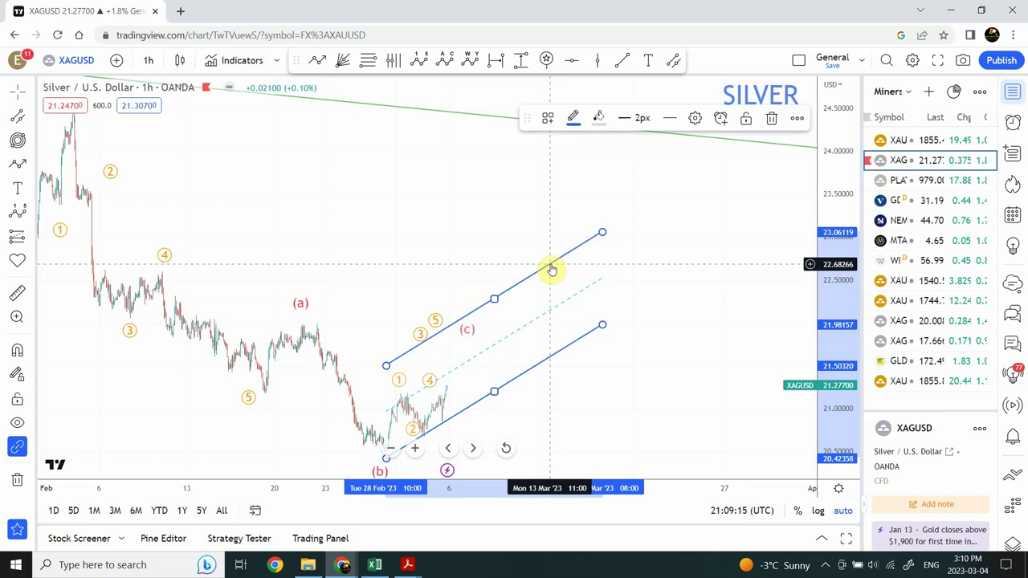
pyautogui.click(673, 276)
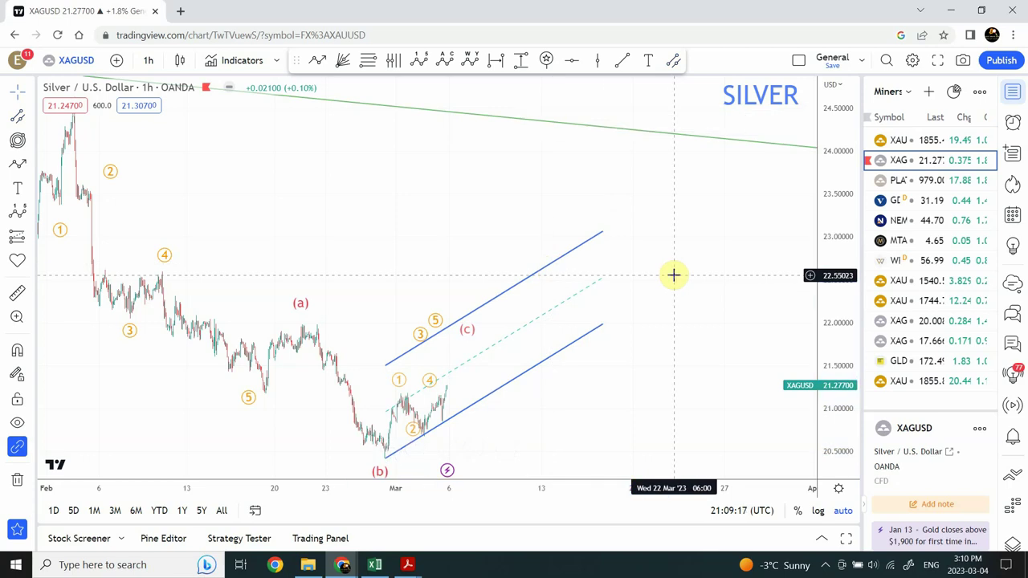
# Raise the wave (c) point of the red (a)-(b)-(c) count to about 22.0, near the channel's upper line
pyautogui.click(443, 337)
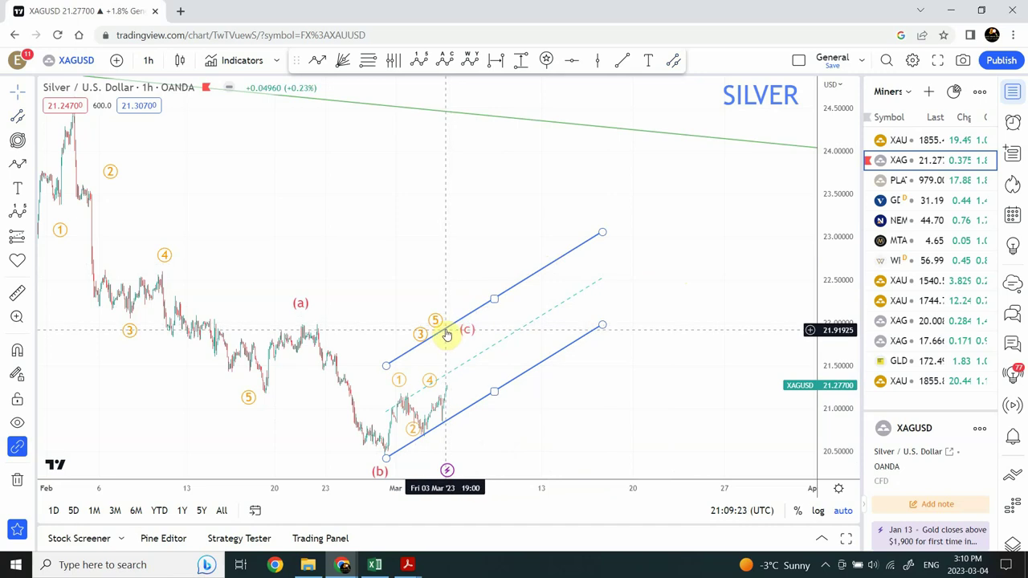
pyautogui.click(447, 337)
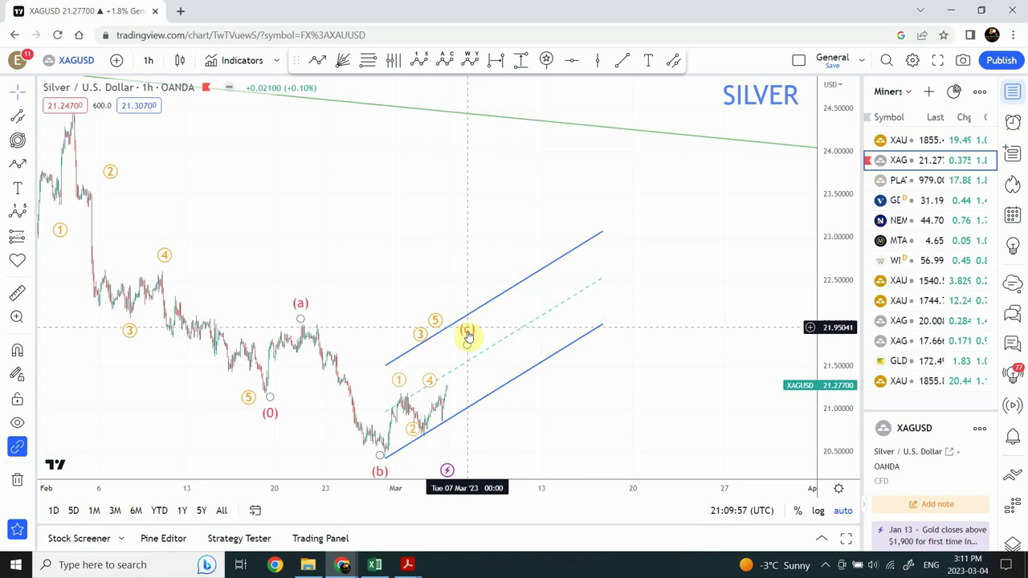
pyautogui.moveTo(469, 345); pyautogui.dragTo(464, 322)
pyautogui.click(470, 274)
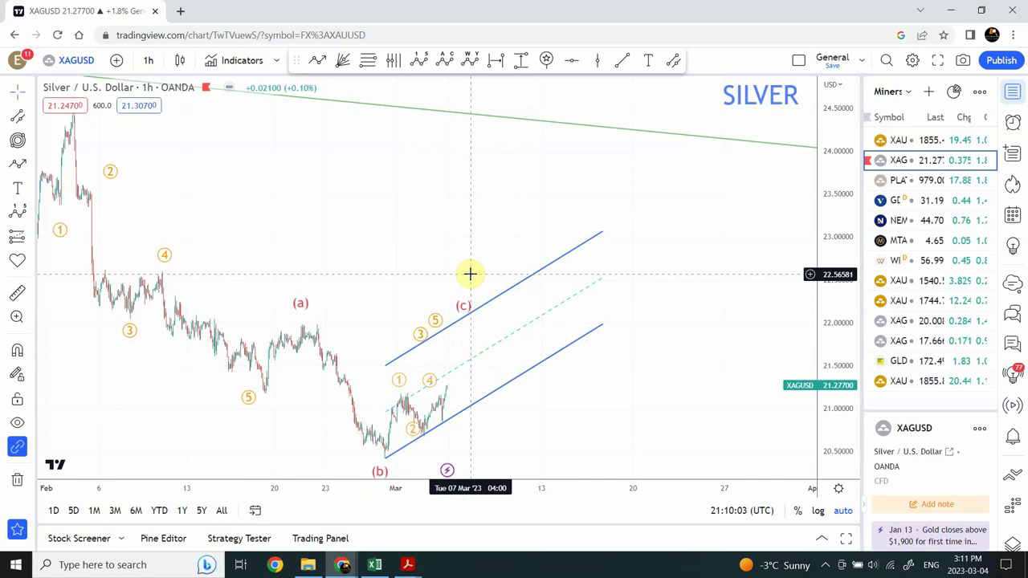
# Draw a zigzag forecast path from wave (c) near 22.1, down to about 20.7, up to about 21.65, and ending at about 22.64 on 15 Mar
pyautogui.click(392, 448)
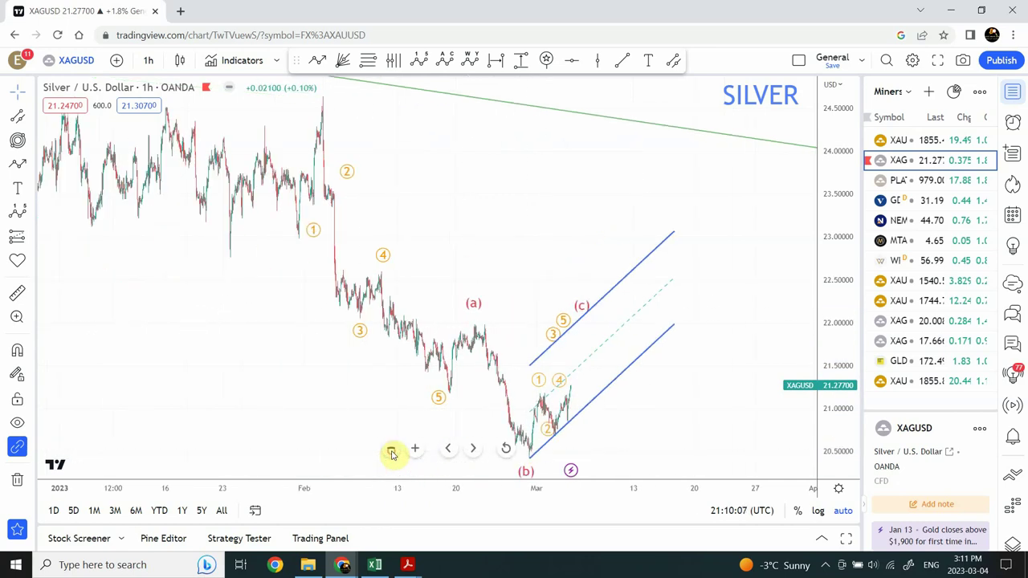
pyautogui.moveTo(561, 208); pyautogui.dragTo(519, 209)
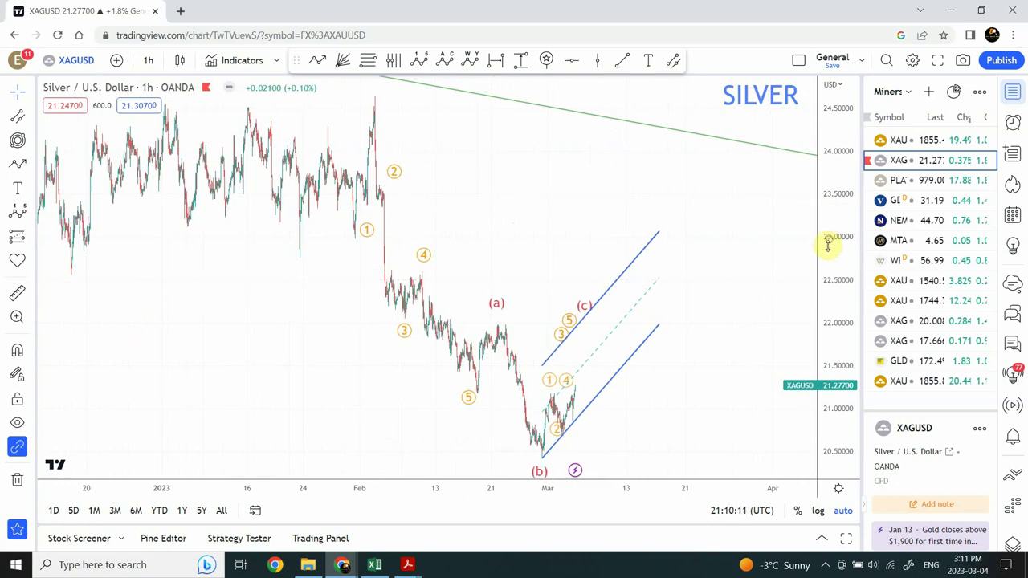
pyautogui.moveTo(828, 245); pyautogui.dragTo(821, 362)
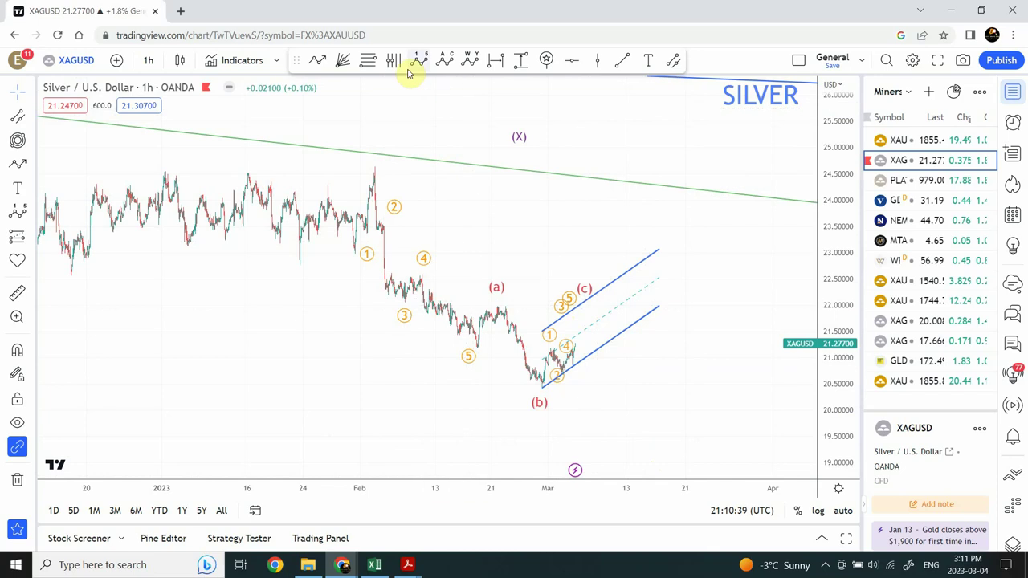
pyautogui.click(318, 62)
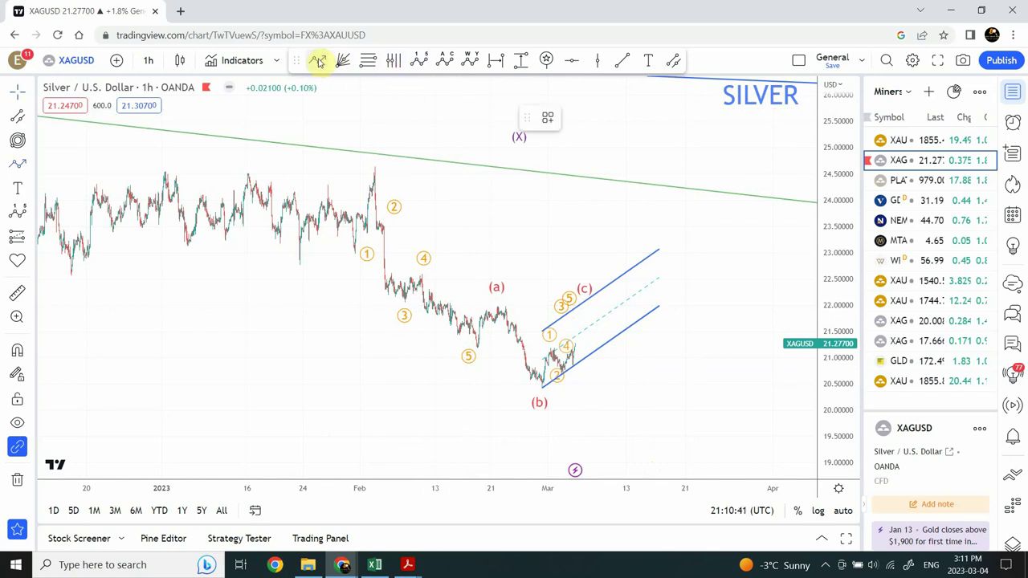
pyautogui.click(582, 298)
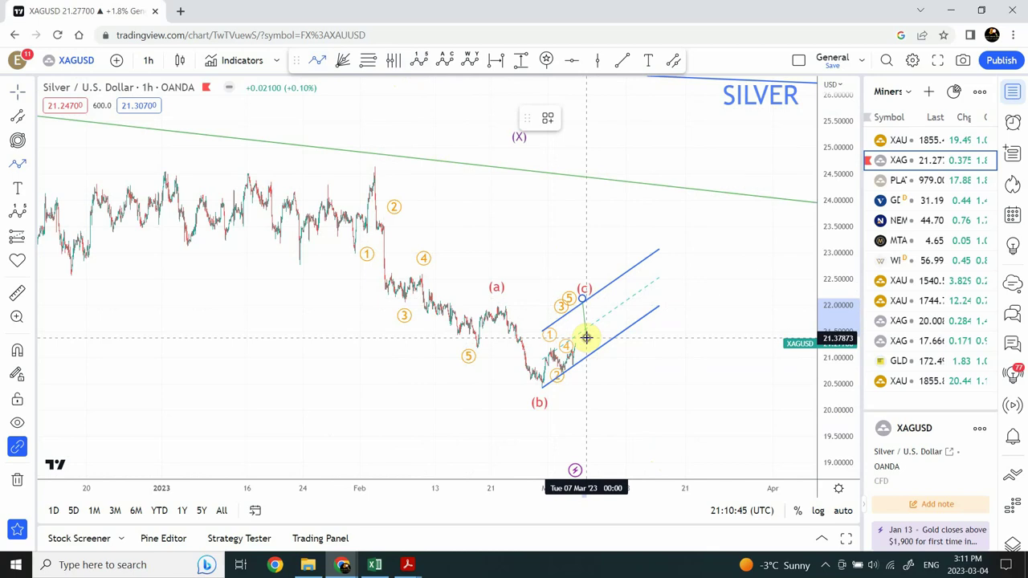
pyautogui.click(586, 337)
pyautogui.click(594, 330)
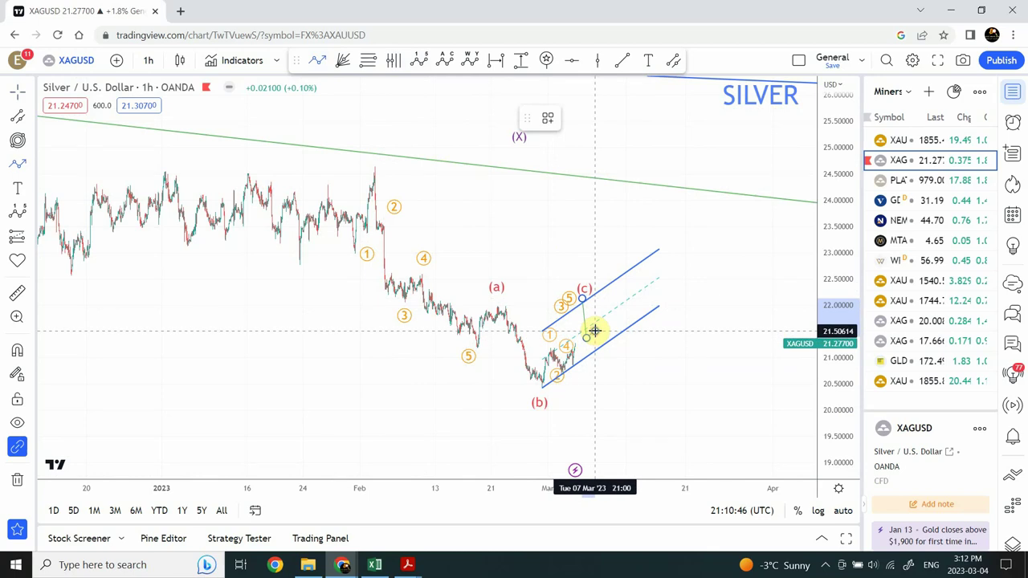
pyautogui.click(602, 373)
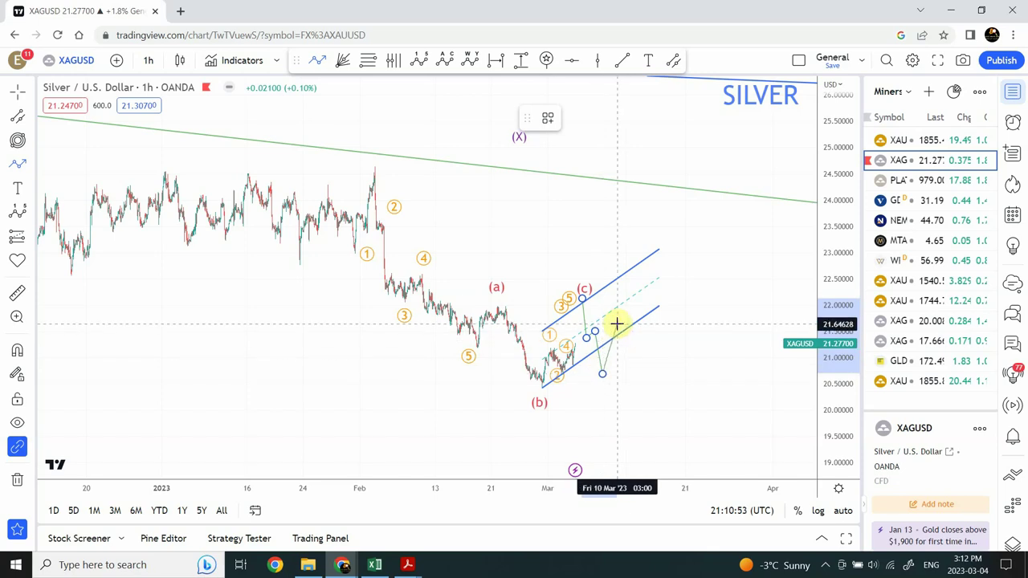
pyautogui.click(616, 324)
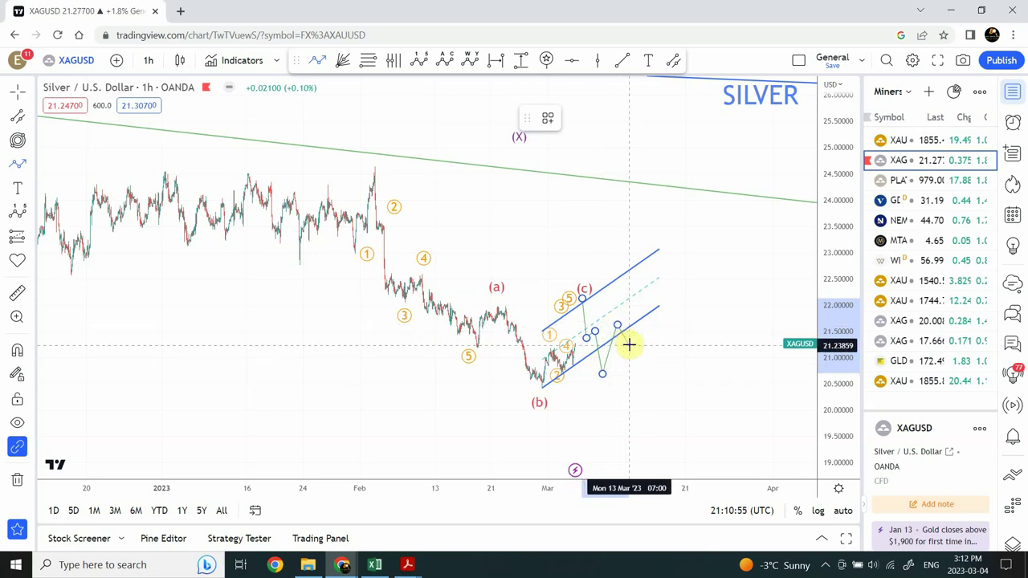
pyautogui.click(630, 345)
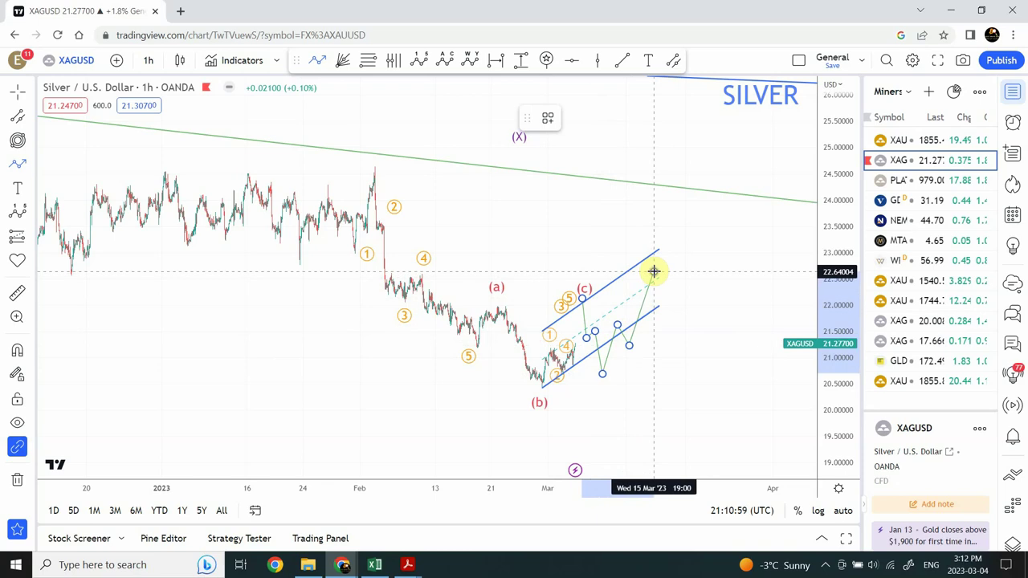
pyautogui.doubleClick(654, 272)
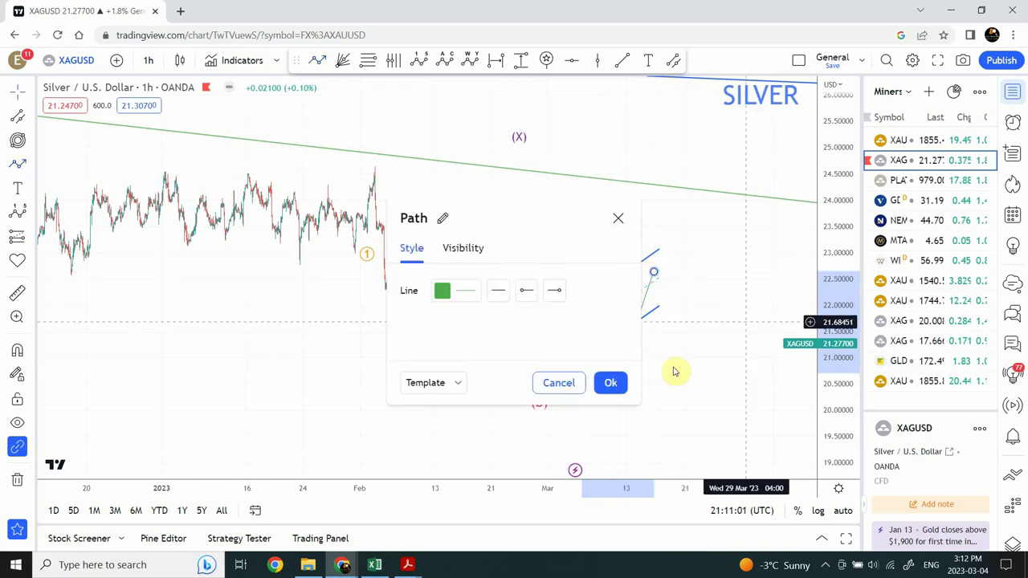
pyautogui.click(612, 383)
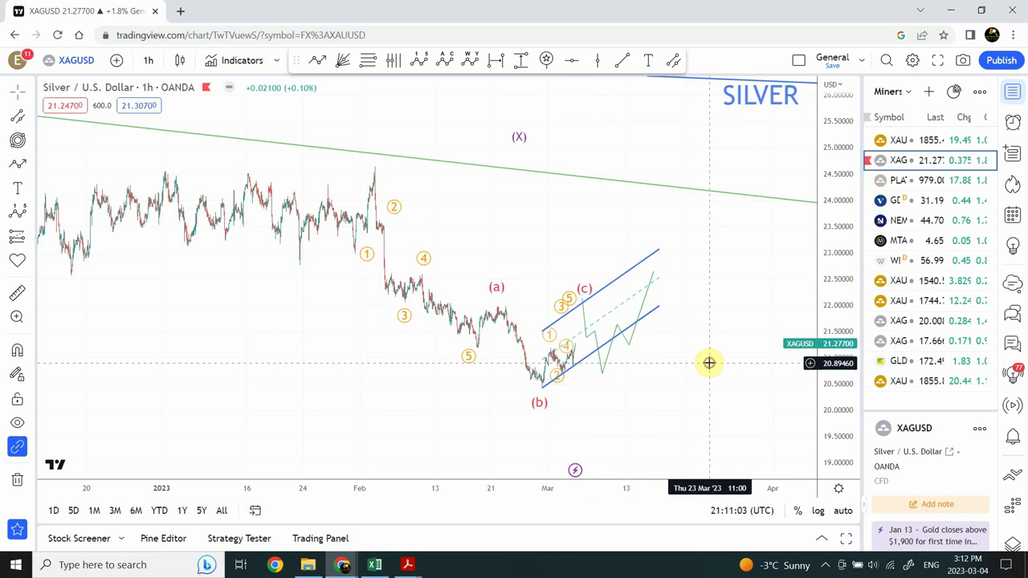
# Reshape the green path: lower its trough to about 20.10, the following peak and dip to about 21.2 and 20.65, and its end to about 21.94
pyautogui.click(601, 372)
pyautogui.moveTo(602, 372); pyautogui.dragTo(602, 409)
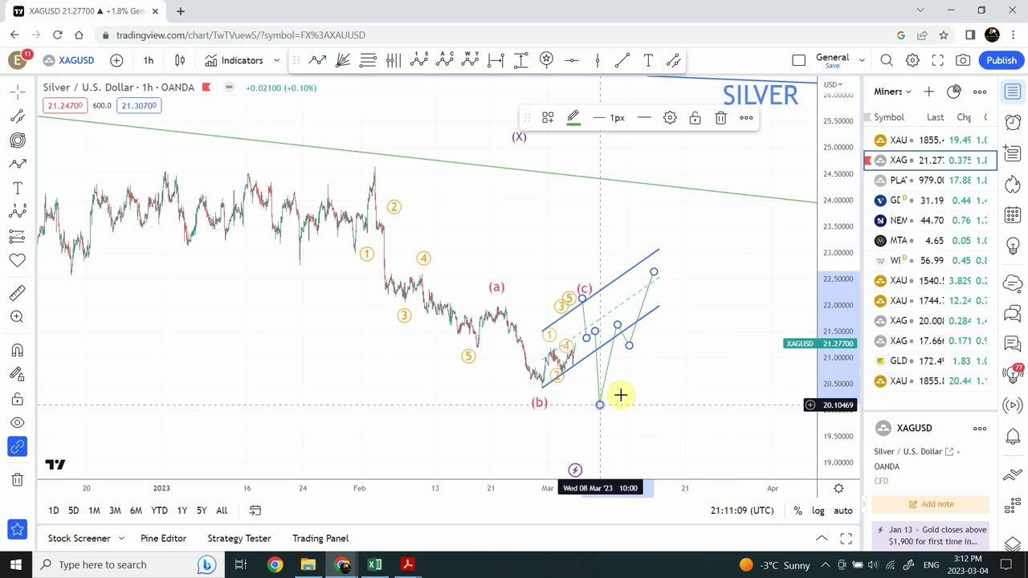
pyautogui.click(615, 394)
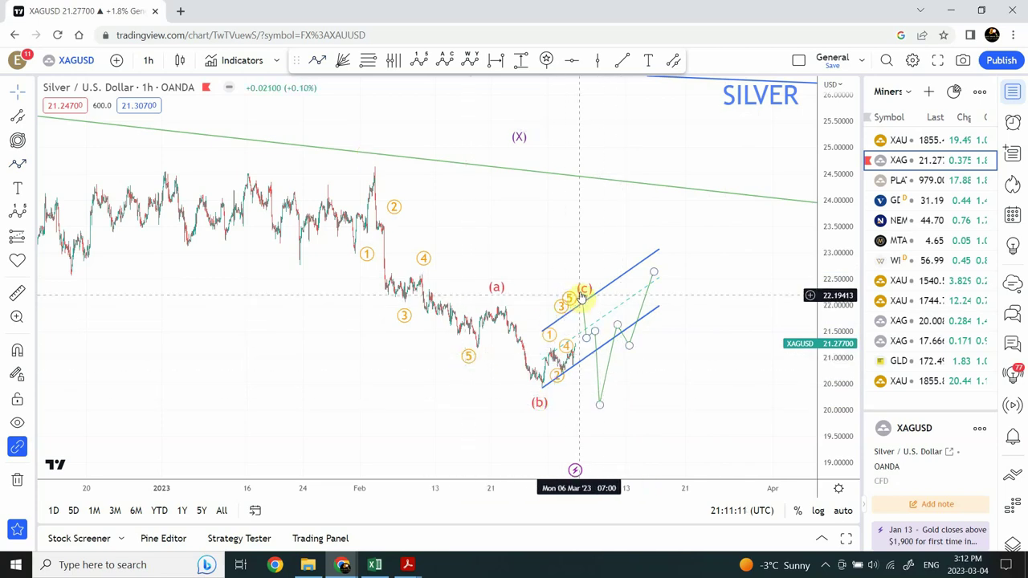
pyautogui.click(619, 327)
pyautogui.moveTo(619, 327); pyautogui.dragTo(628, 374)
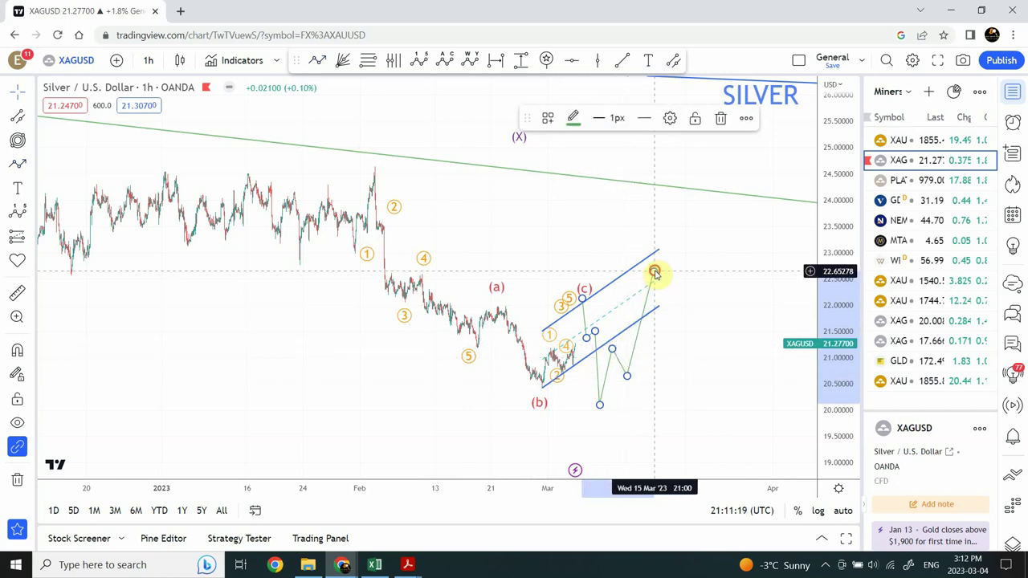
pyautogui.moveTo(654, 271); pyautogui.dragTo(649, 306)
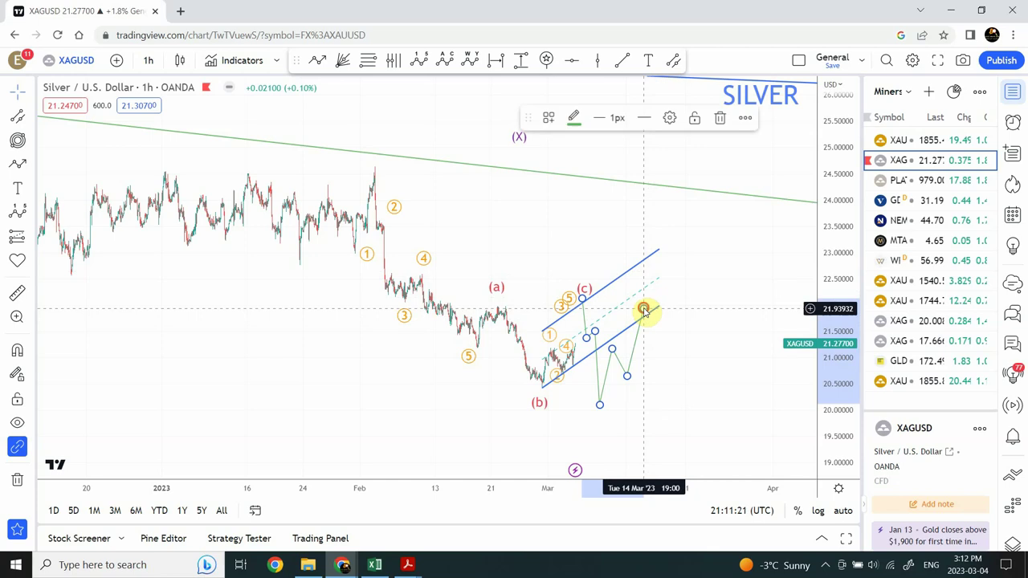
pyautogui.click(701, 279)
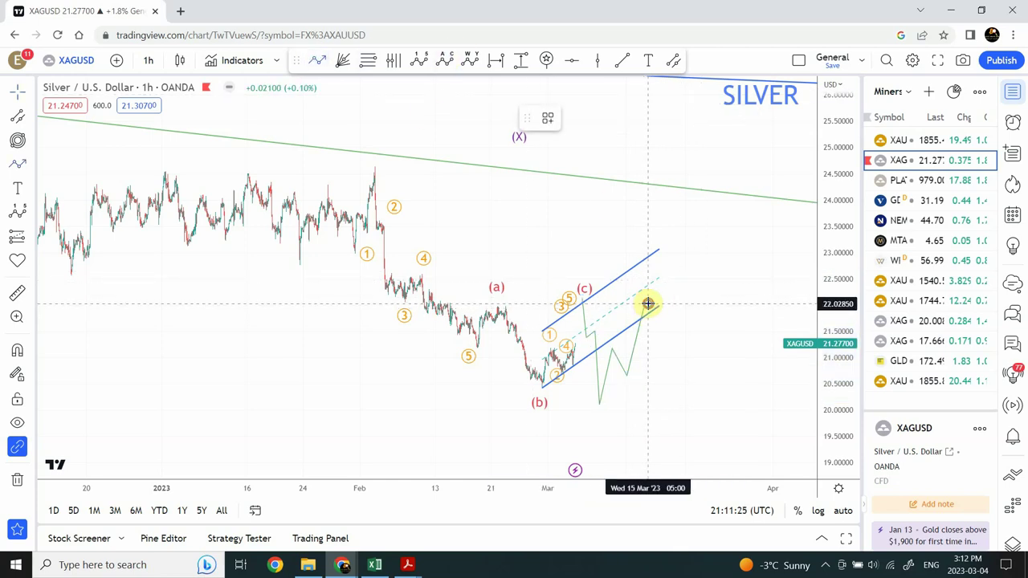
# Extend the forecast with a second path from about 22.03 on 15 Mar, down to about 21.52, and up to about 22.8
pyautogui.click(652, 330)
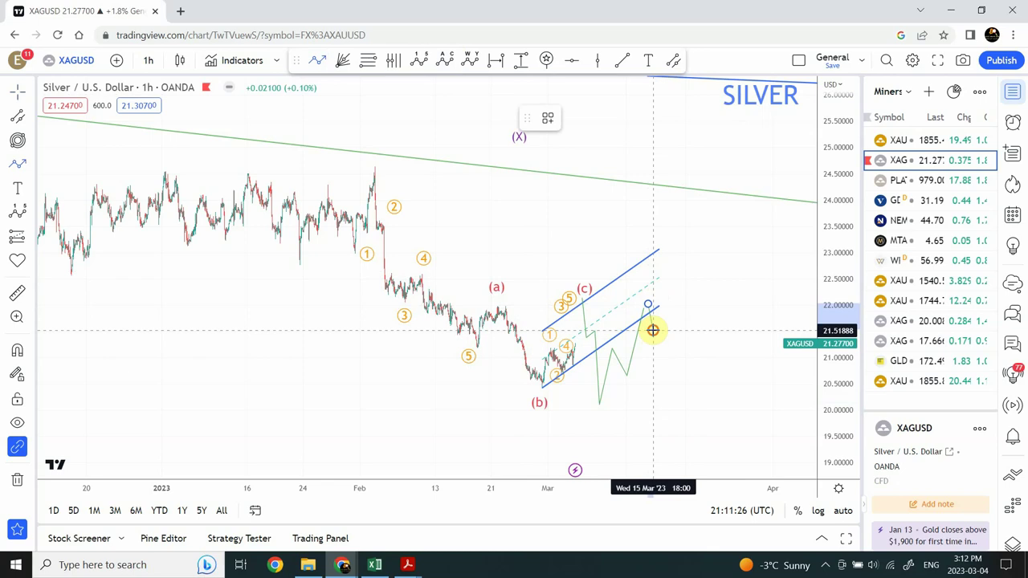
pyautogui.click(669, 261)
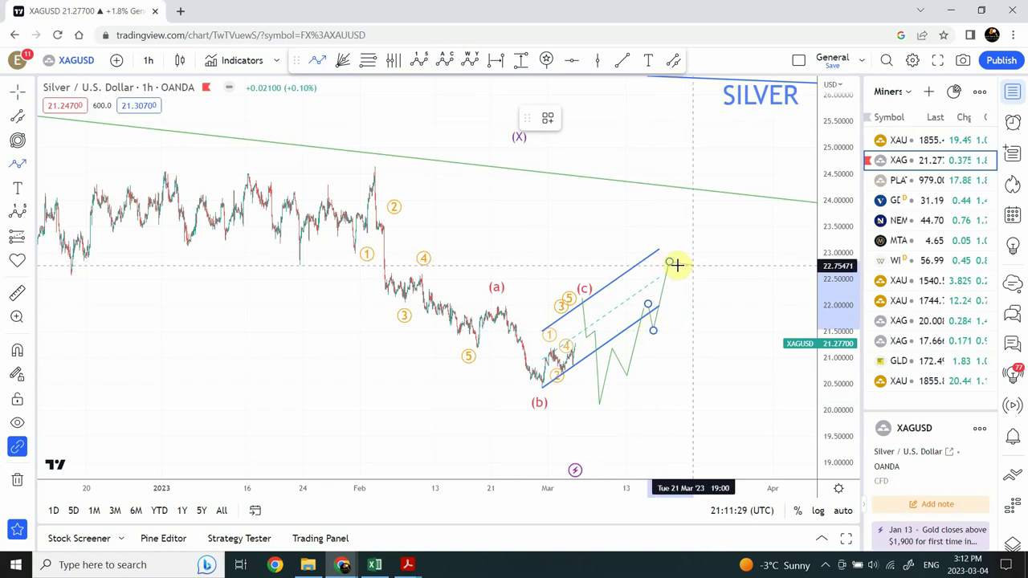
pyautogui.click(670, 263)
pyautogui.click(670, 263)
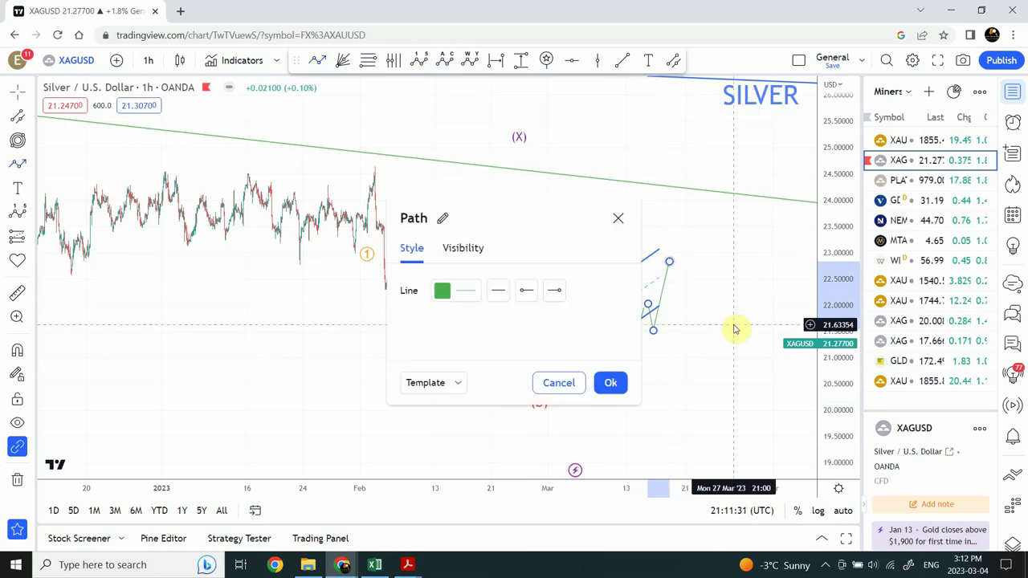
pyautogui.click(610, 384)
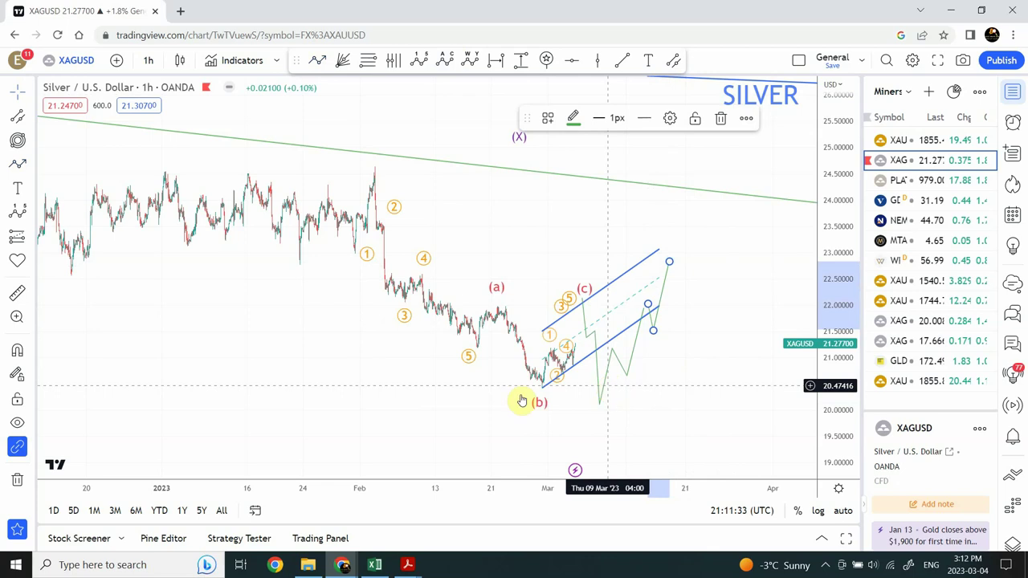